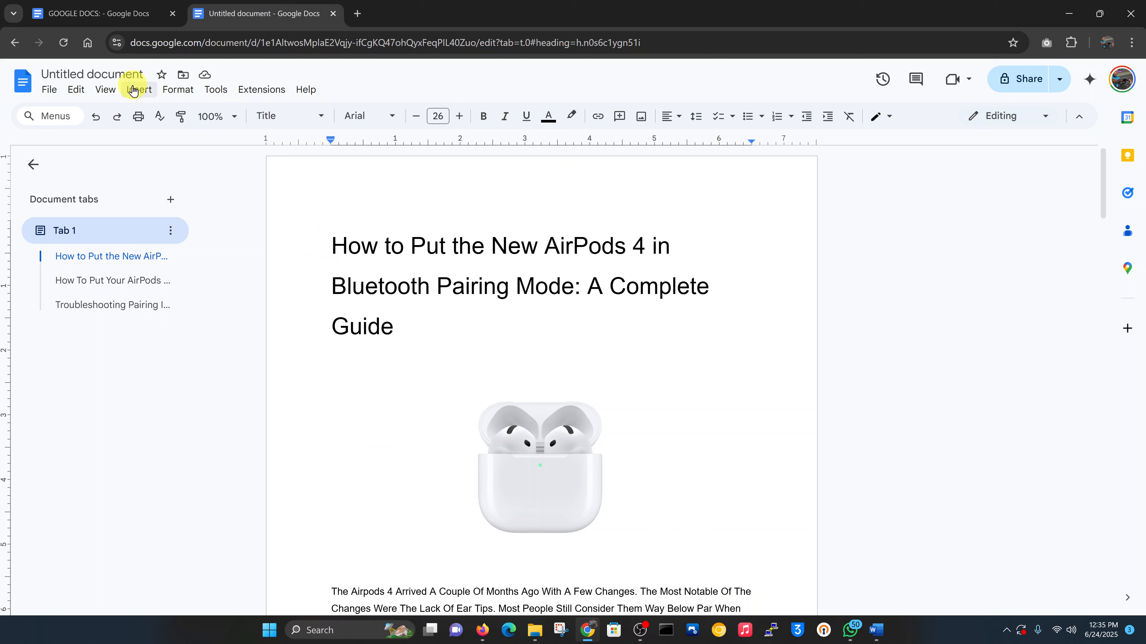
# Step: Insert a new drawing and draw a rectangle about 5.3 inches wide and 3.1 inches high on the canvas
pyautogui.click(133, 90)
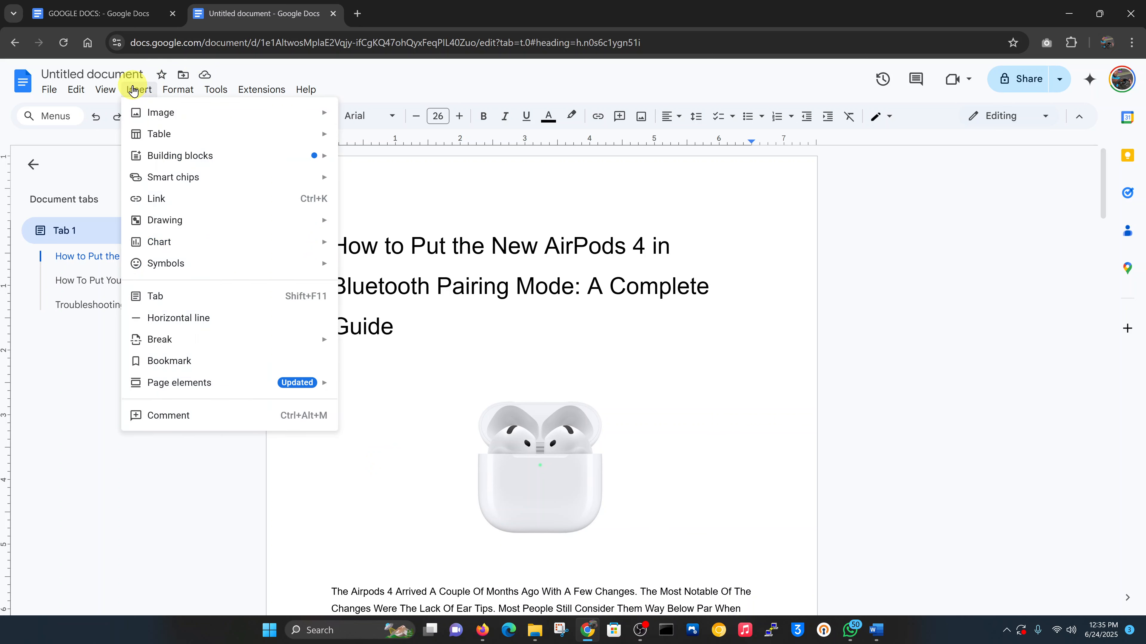
pyautogui.moveTo(190, 233)
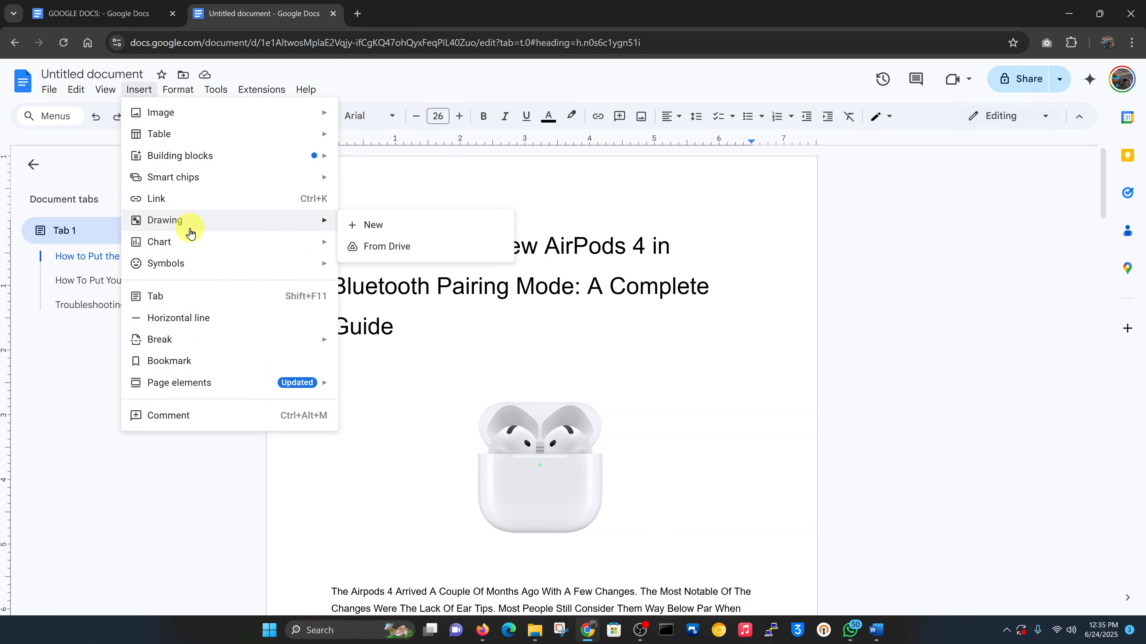
pyautogui.click(425, 230)
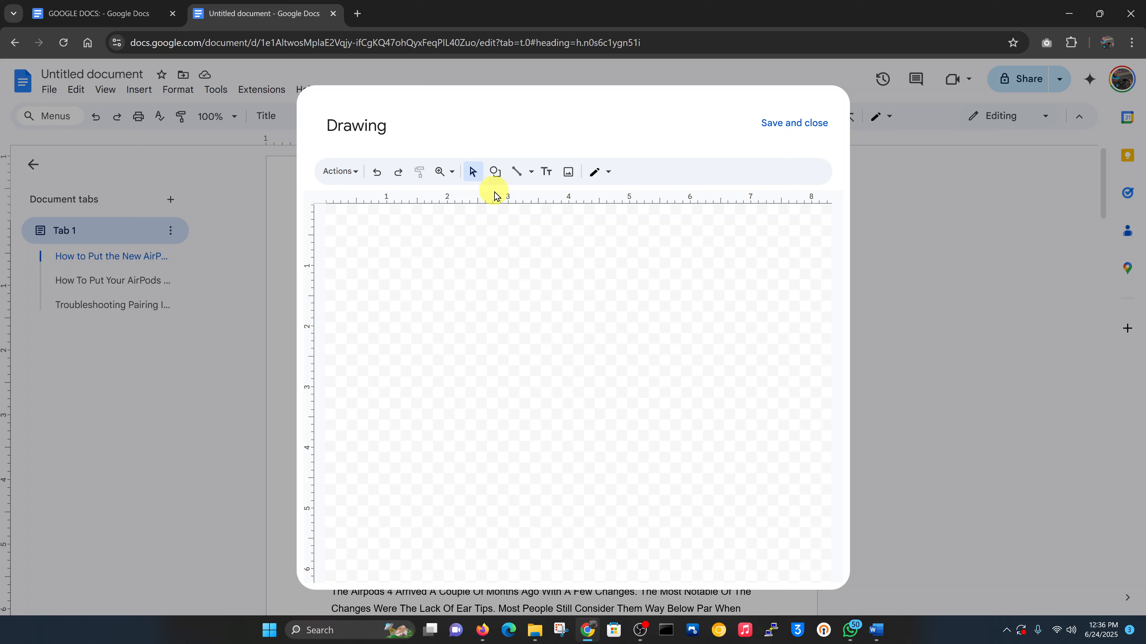
pyautogui.click(494, 176)
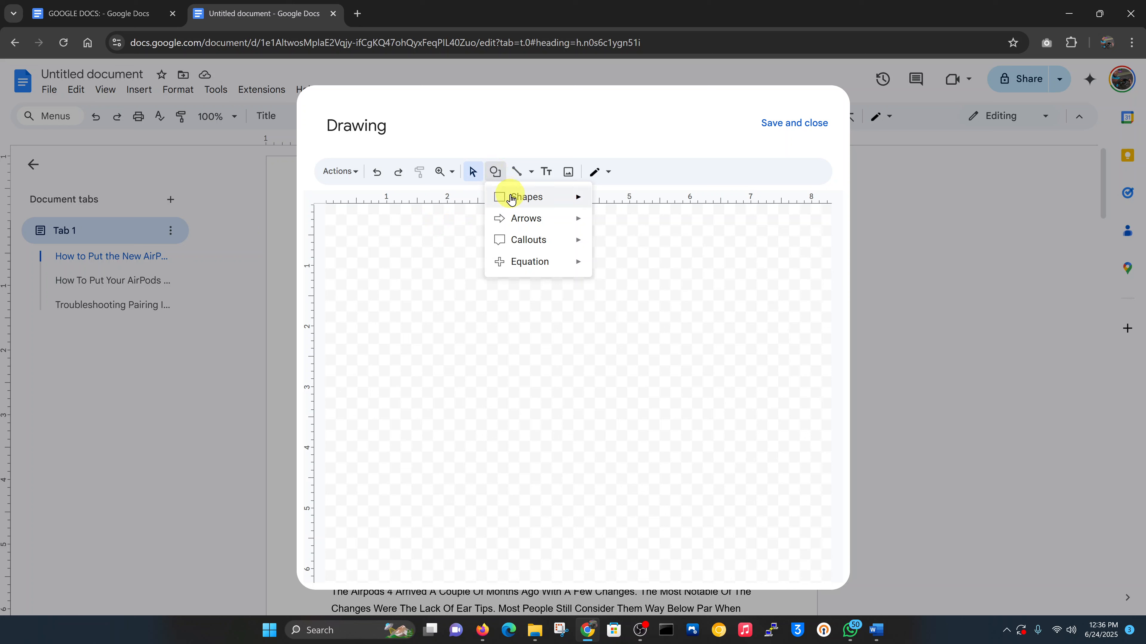
pyautogui.moveTo(516, 203)
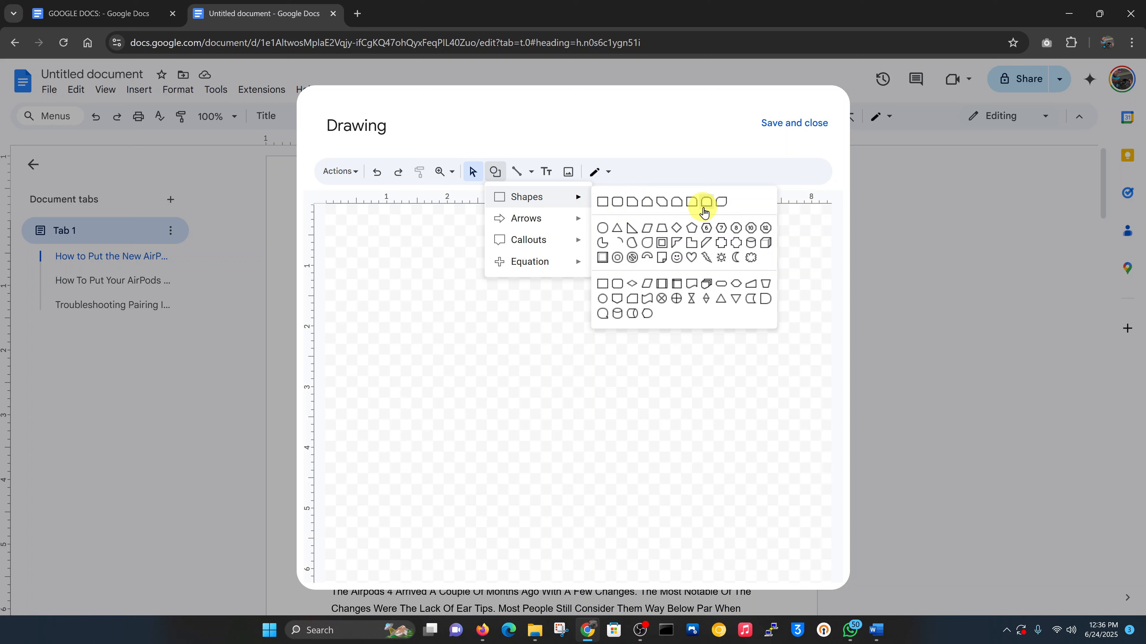
pyautogui.click(601, 205)
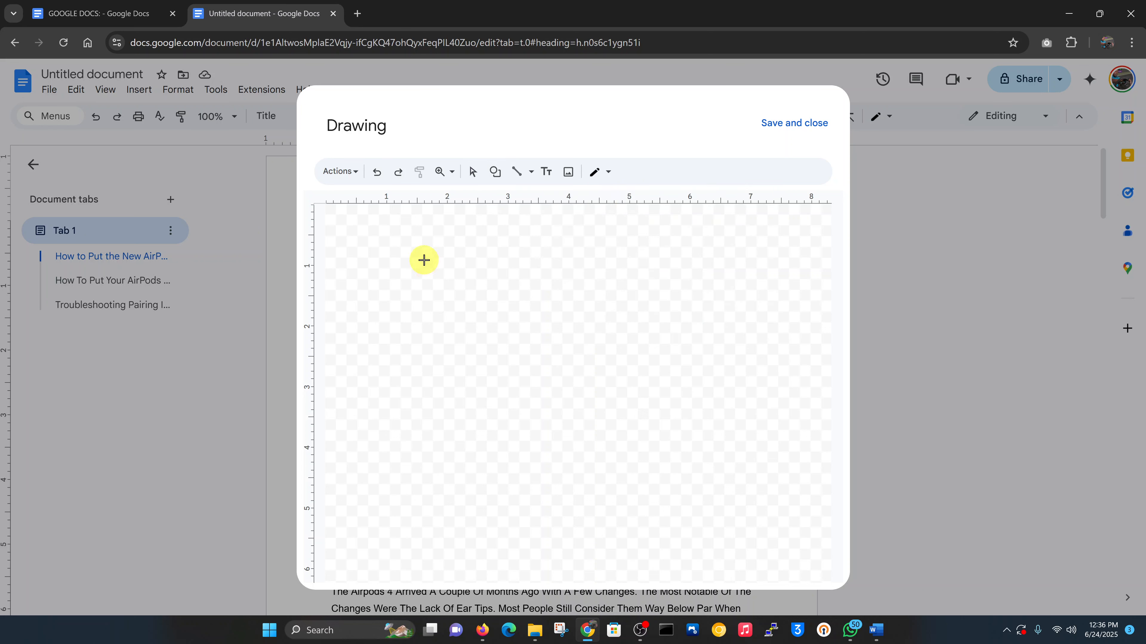
pyautogui.moveTo(424, 261); pyautogui.dragTo(747, 449)
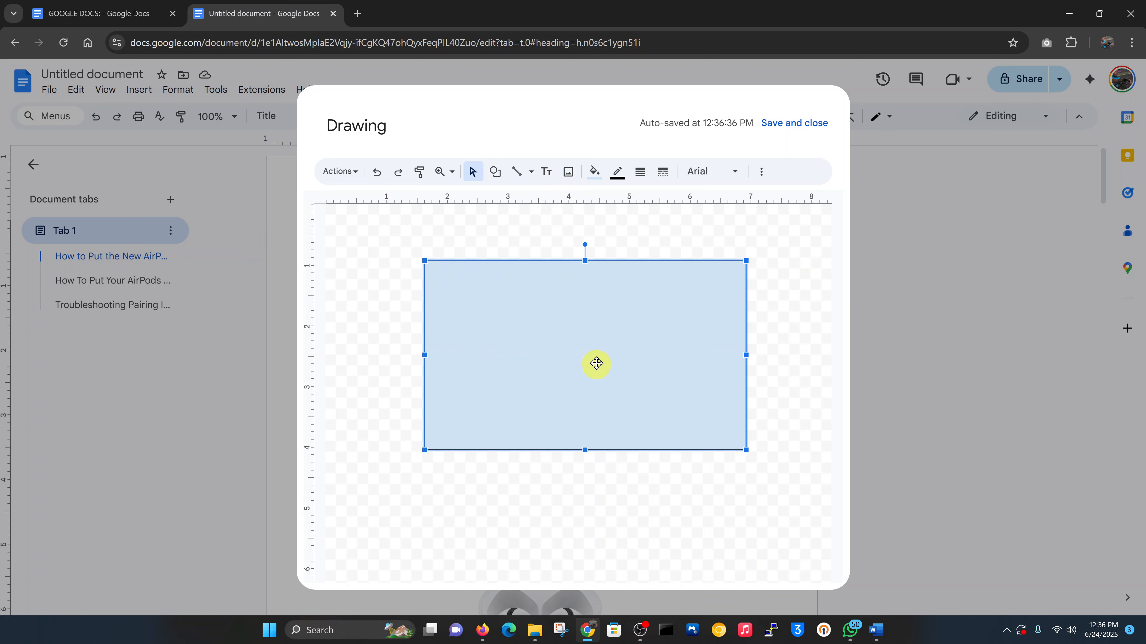
# Step: Make the rectangle's fill transparent and set its border color to dark red
pyautogui.click(593, 174)
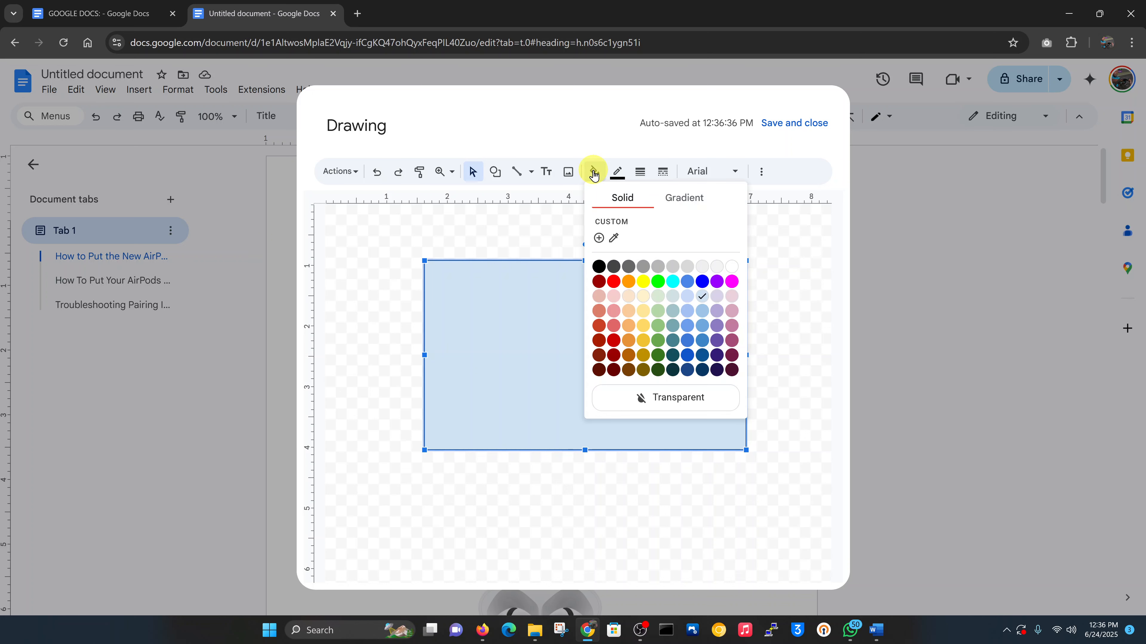
pyautogui.click(684, 401)
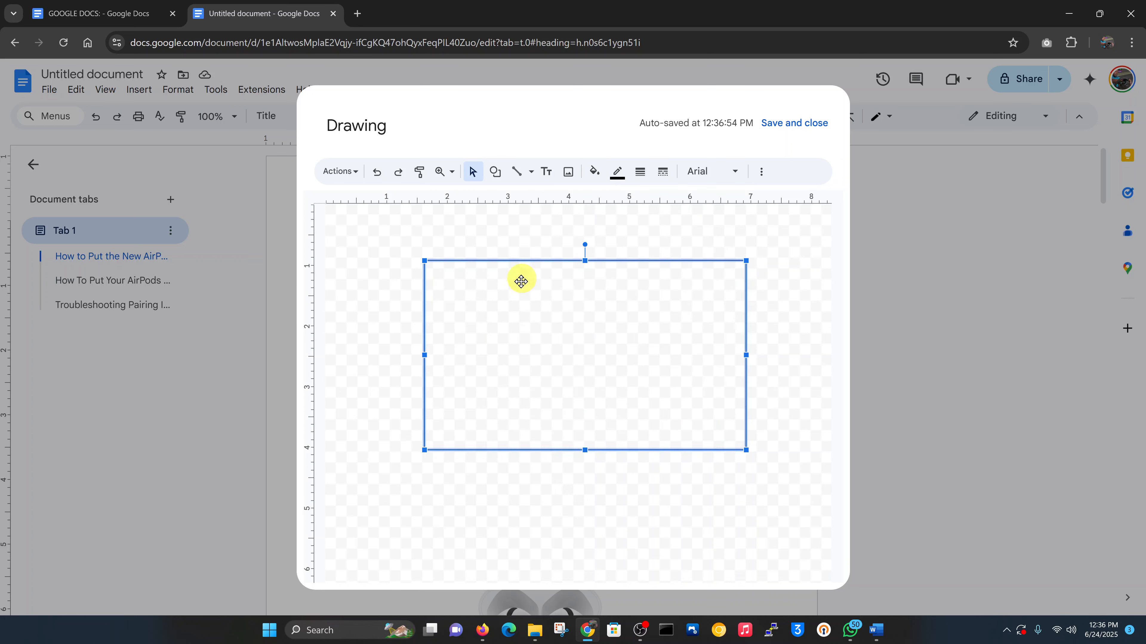
pyautogui.click(614, 176)
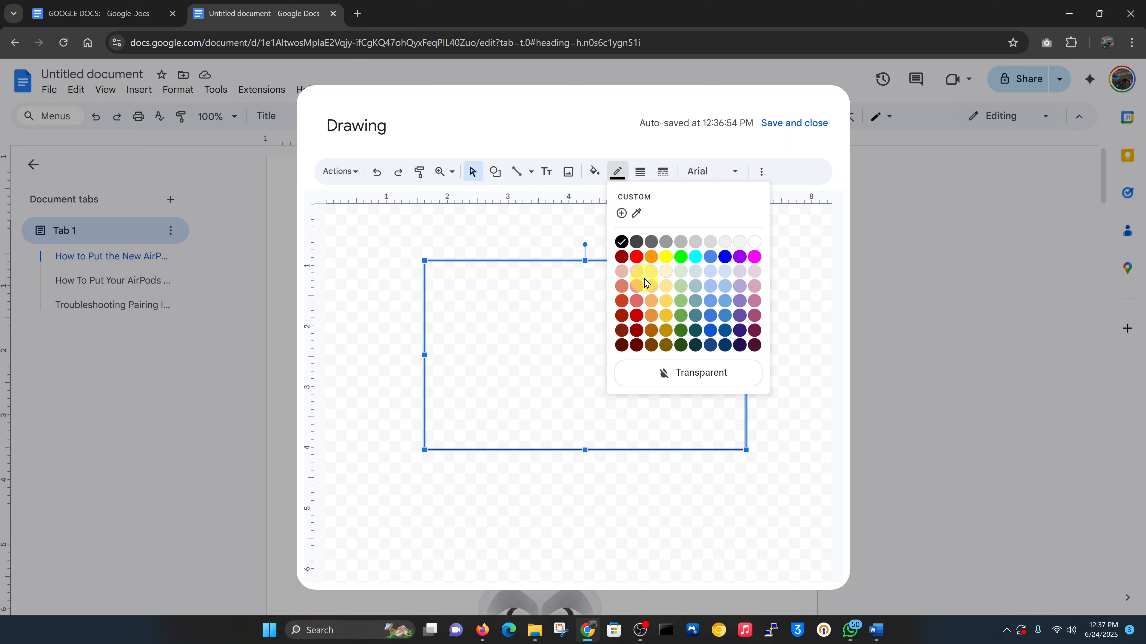
pyautogui.click(623, 258)
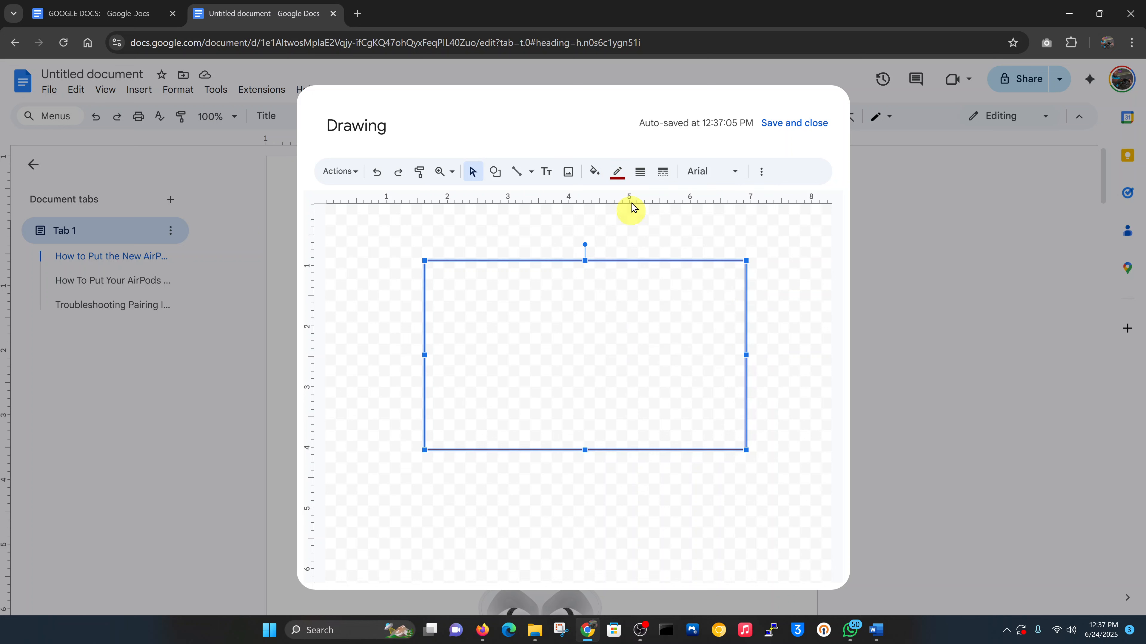
# Step: Set the rectangle's border weight to 8px
pyautogui.click(641, 173)
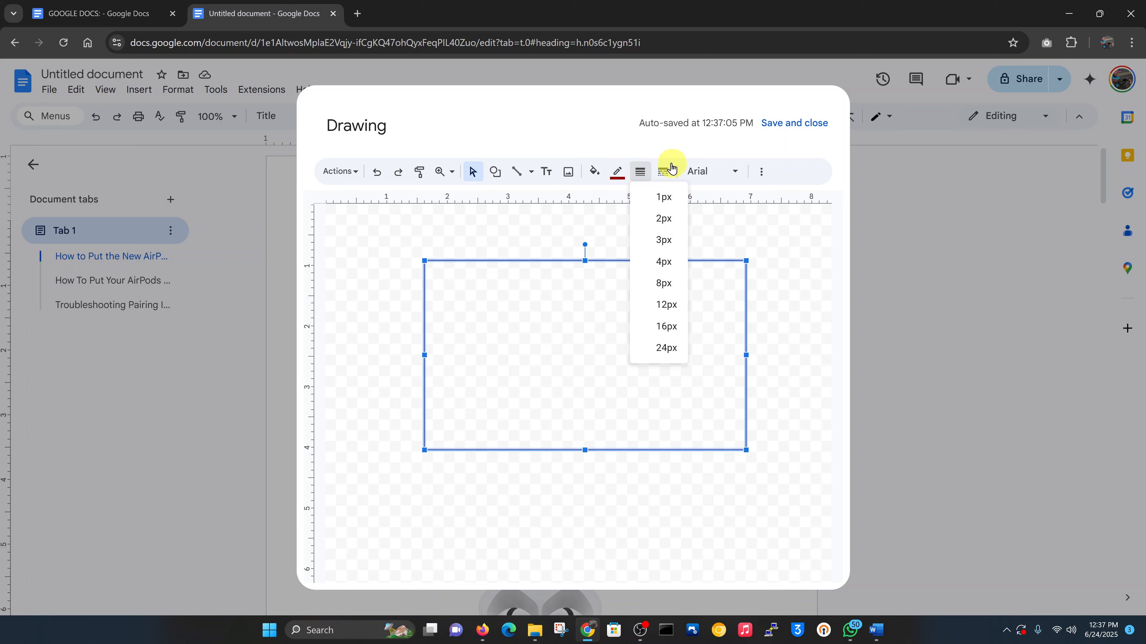
pyautogui.click(654, 149)
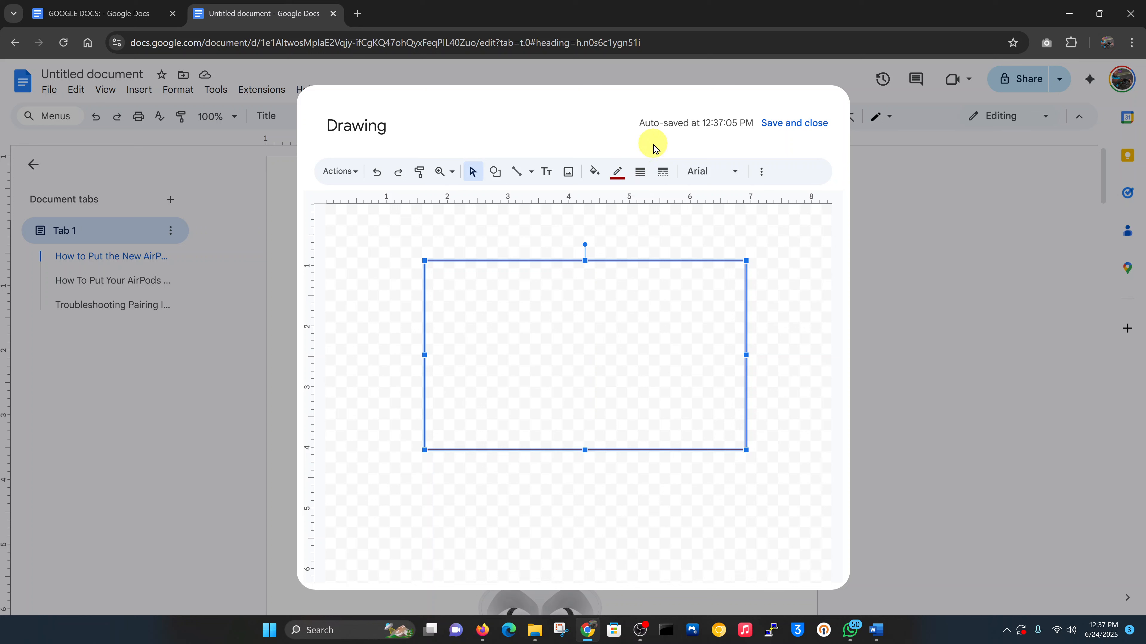
pyautogui.click(643, 175)
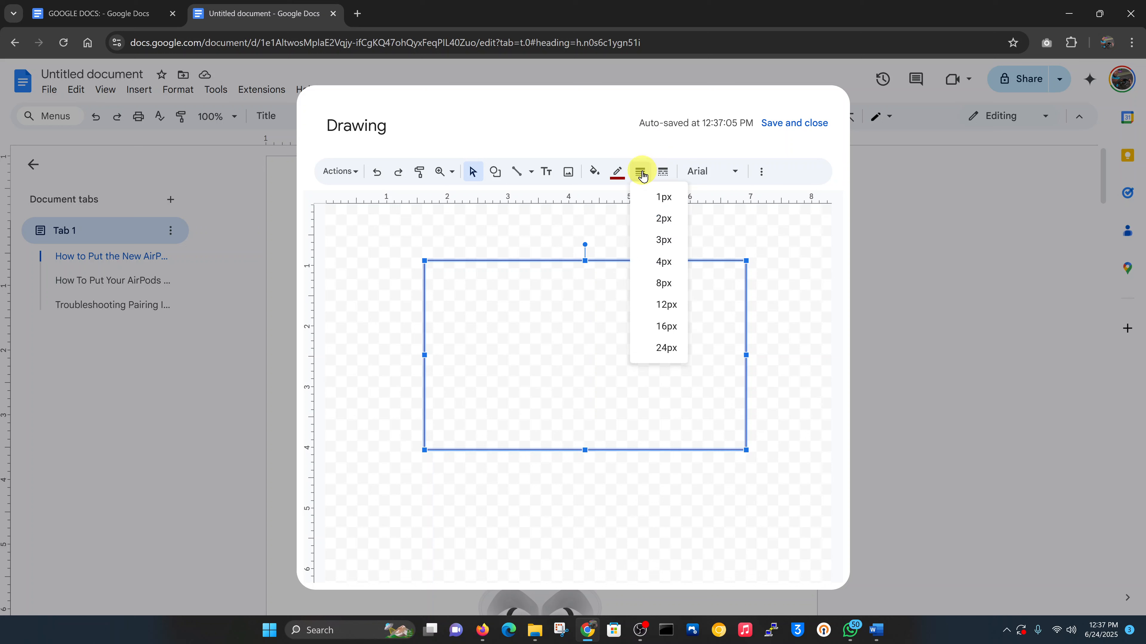
pyautogui.click(667, 284)
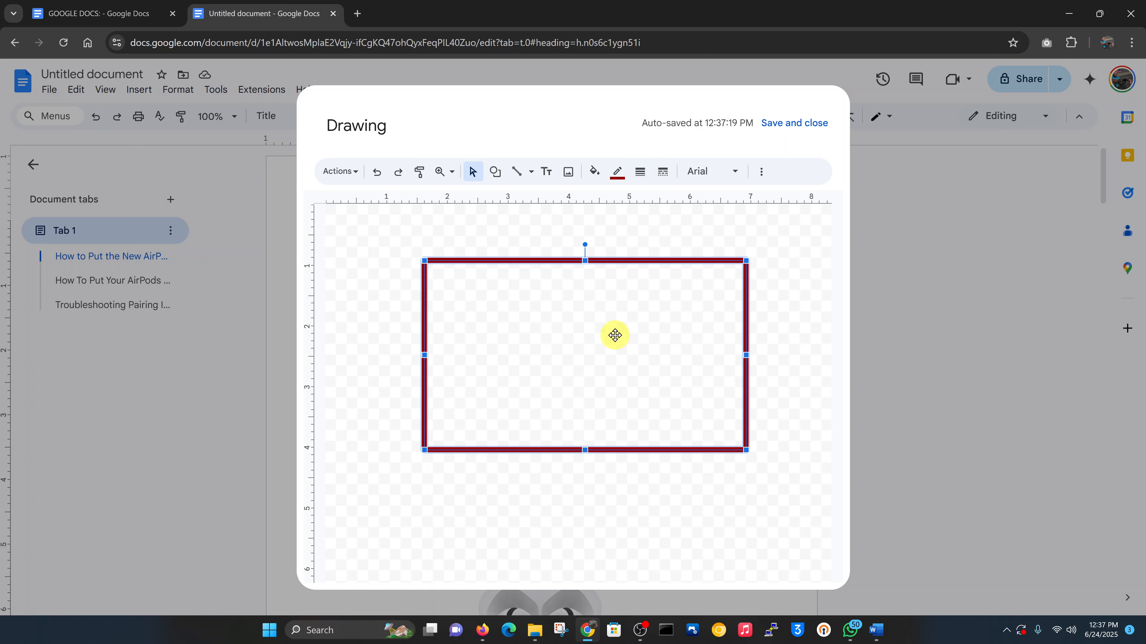
pyautogui.click(794, 340)
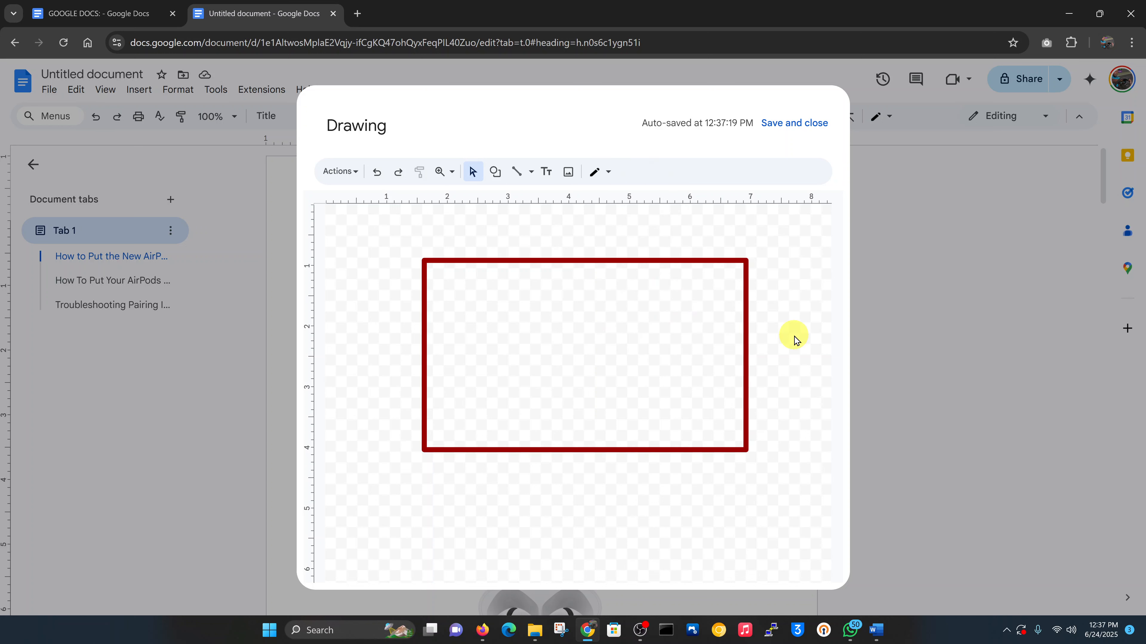
pyautogui.click(670, 335)
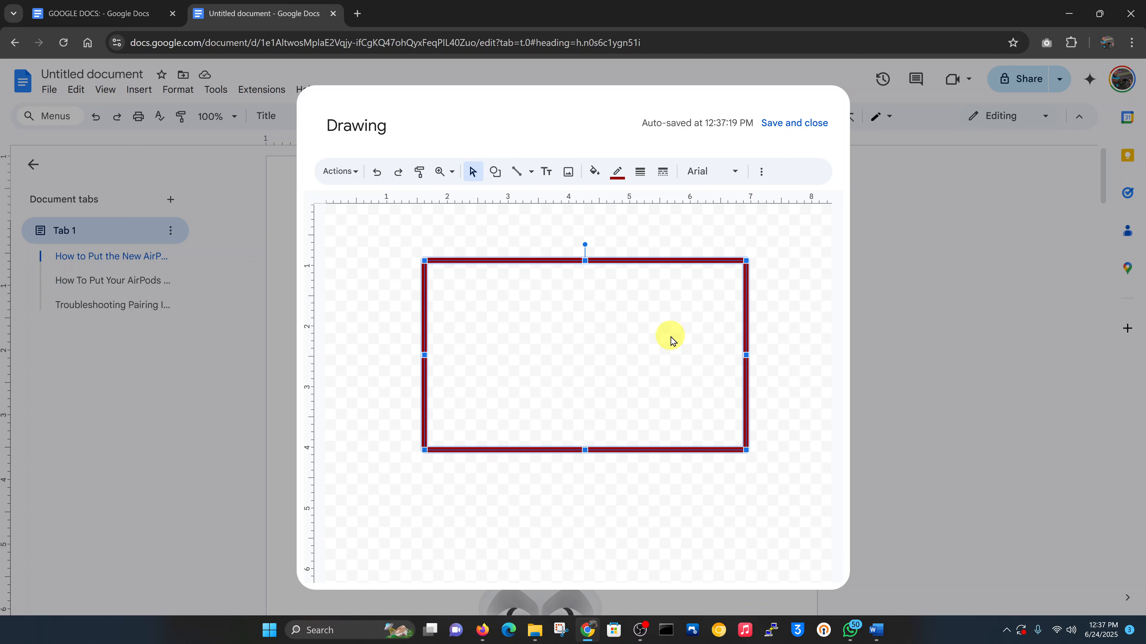
# Step: Try the dotted dash style on the rectangle's border and set it back to a solid line
pyautogui.click(662, 175)
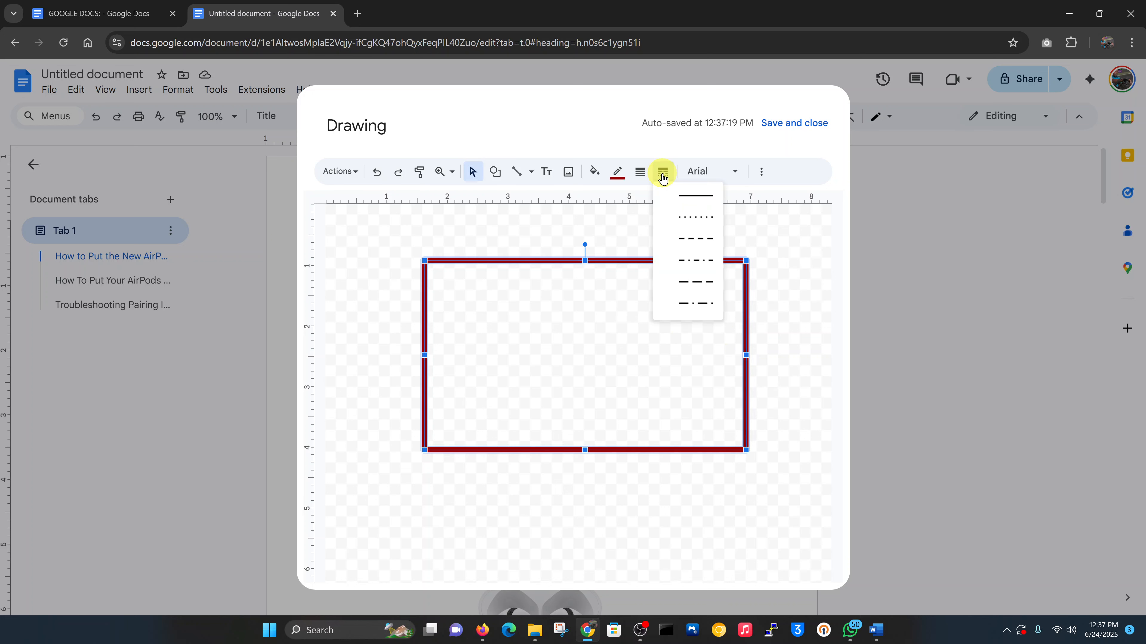
pyautogui.click(694, 220)
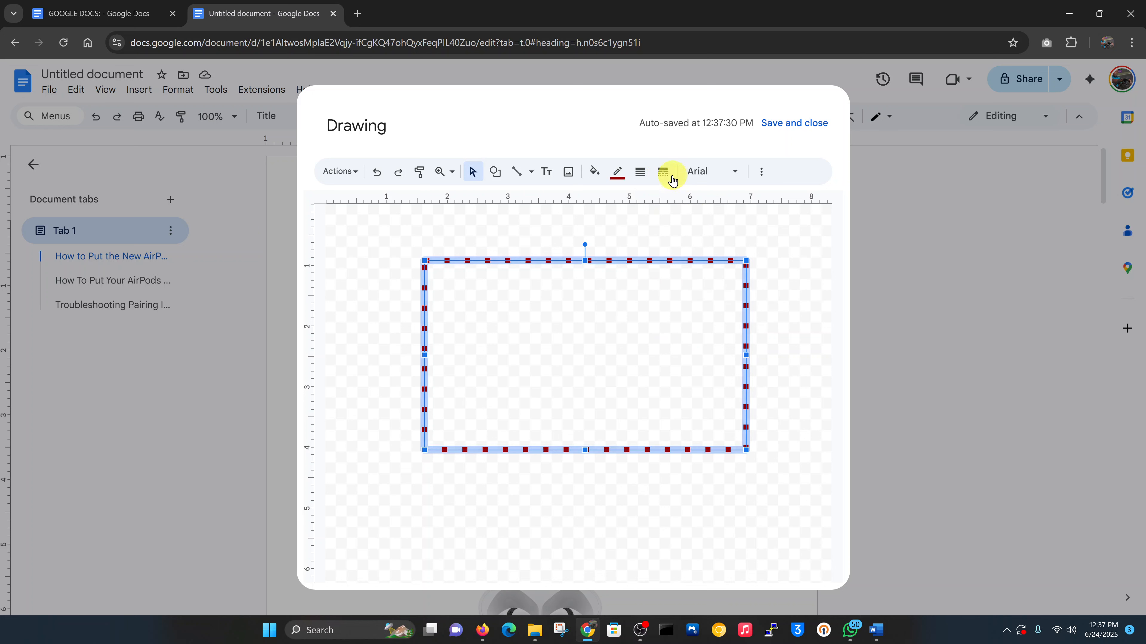
pyautogui.click(663, 179)
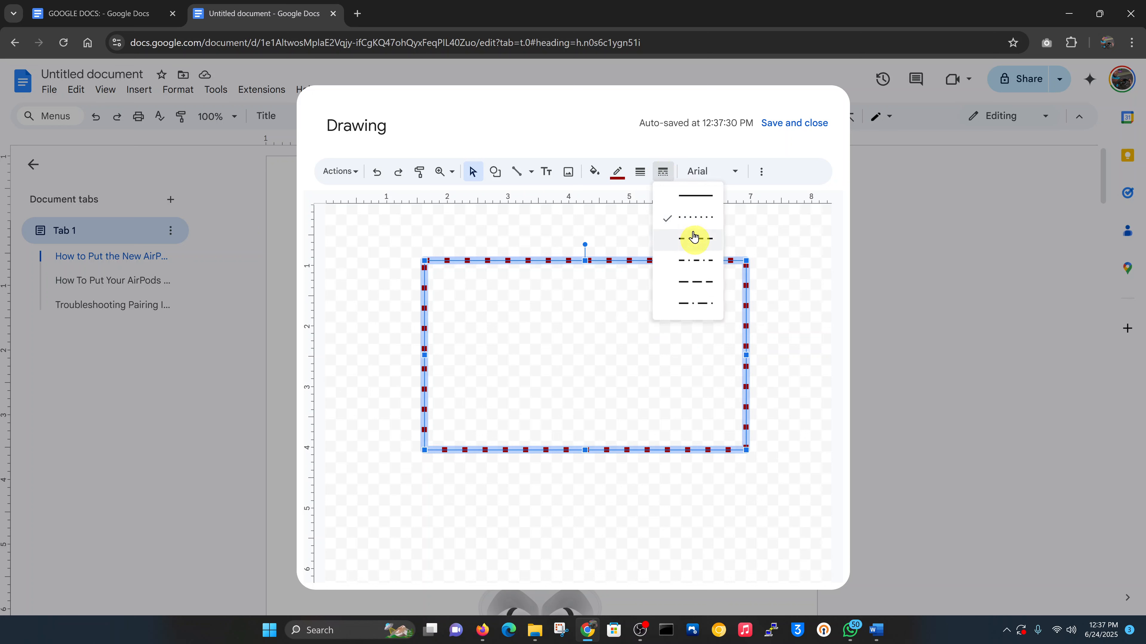
pyautogui.click(685, 195)
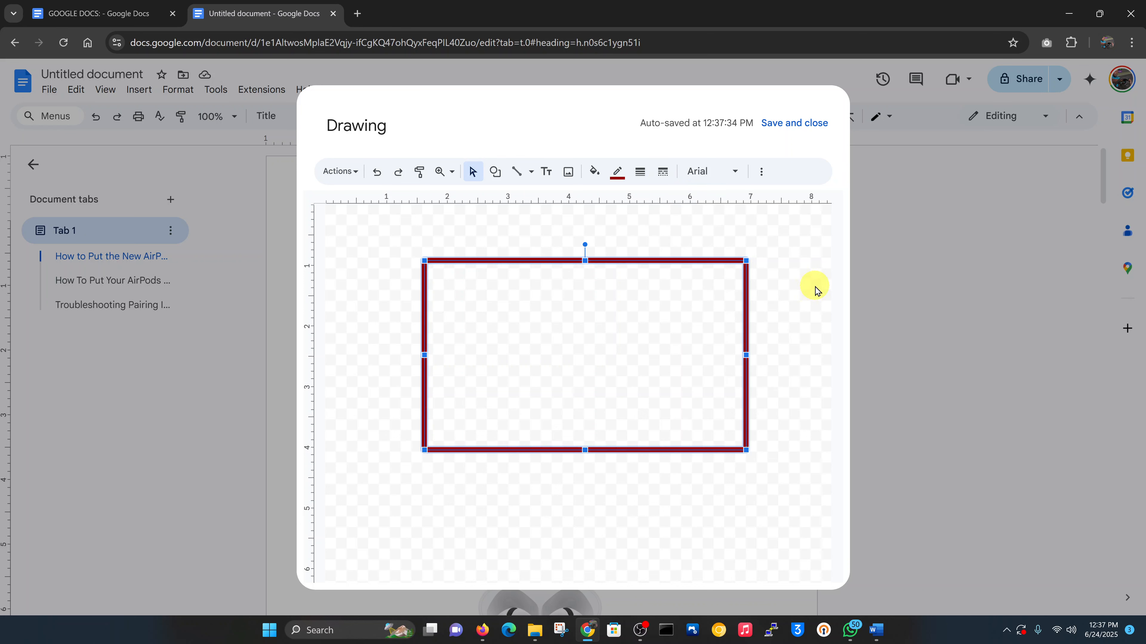
# Step: Save the drawing into the document and set its text wrapping style to In front of text
pyautogui.press('Return')
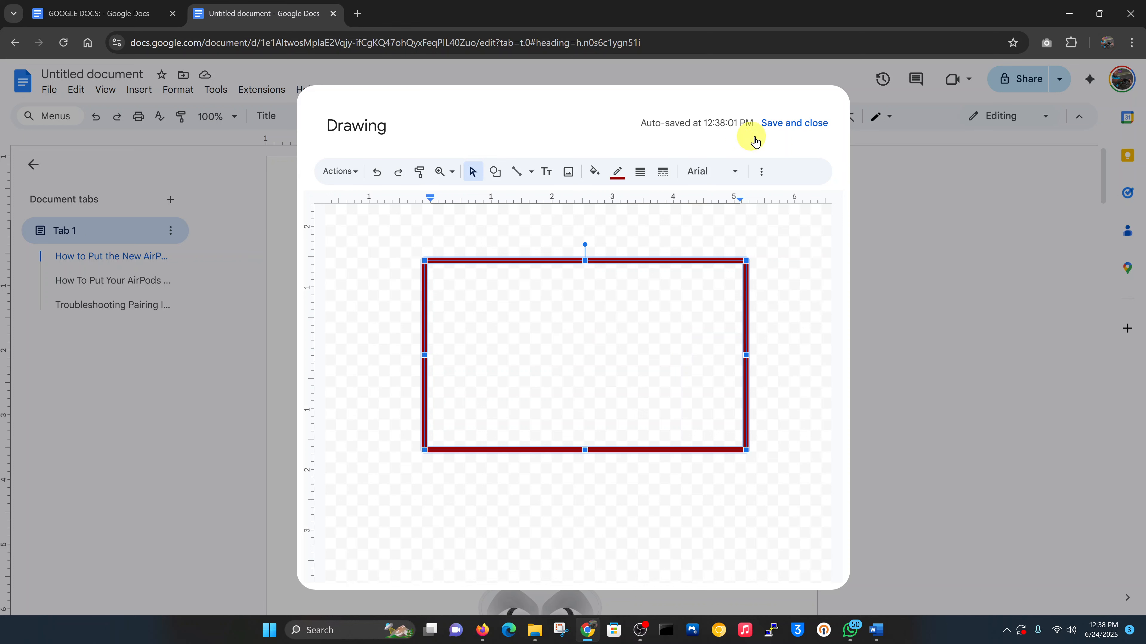
pyautogui.click(789, 124)
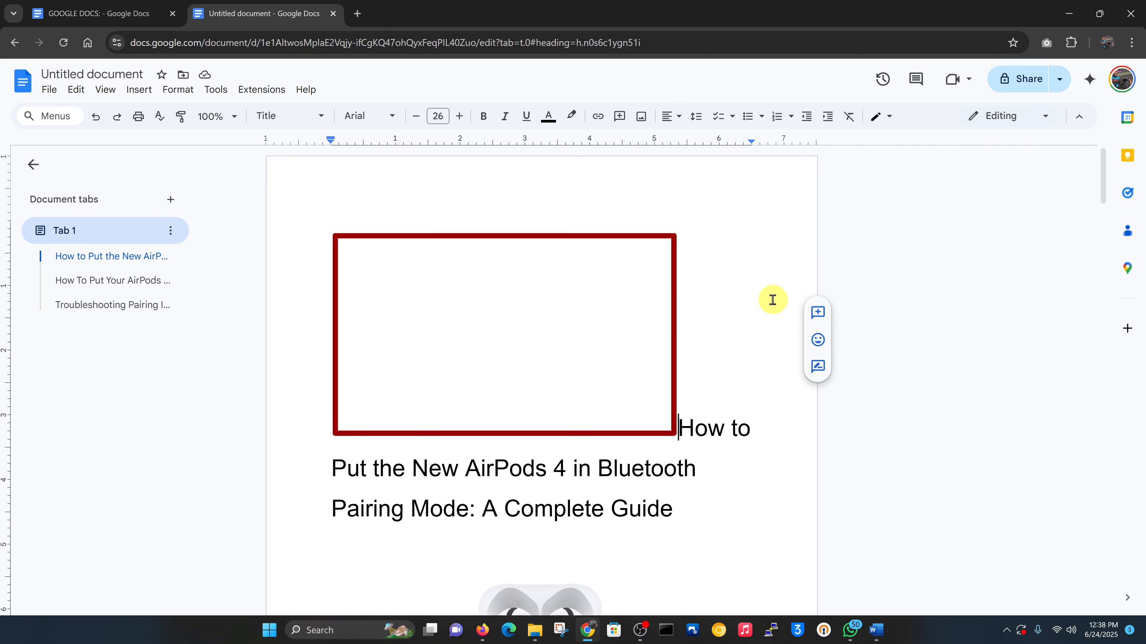
pyautogui.click(549, 326)
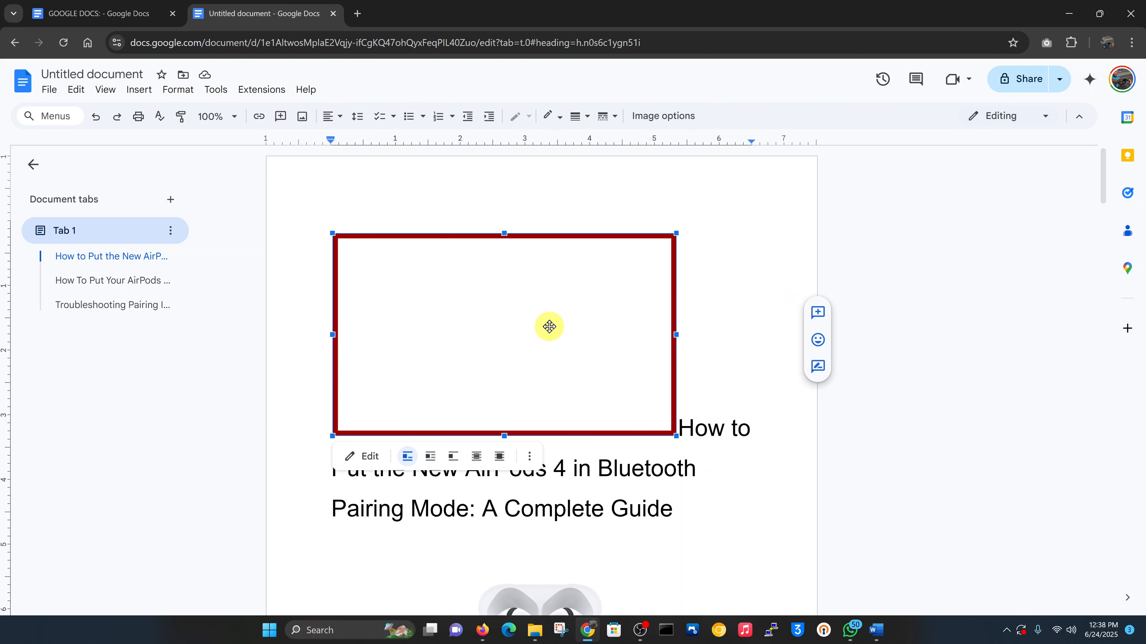
pyautogui.click(530, 462)
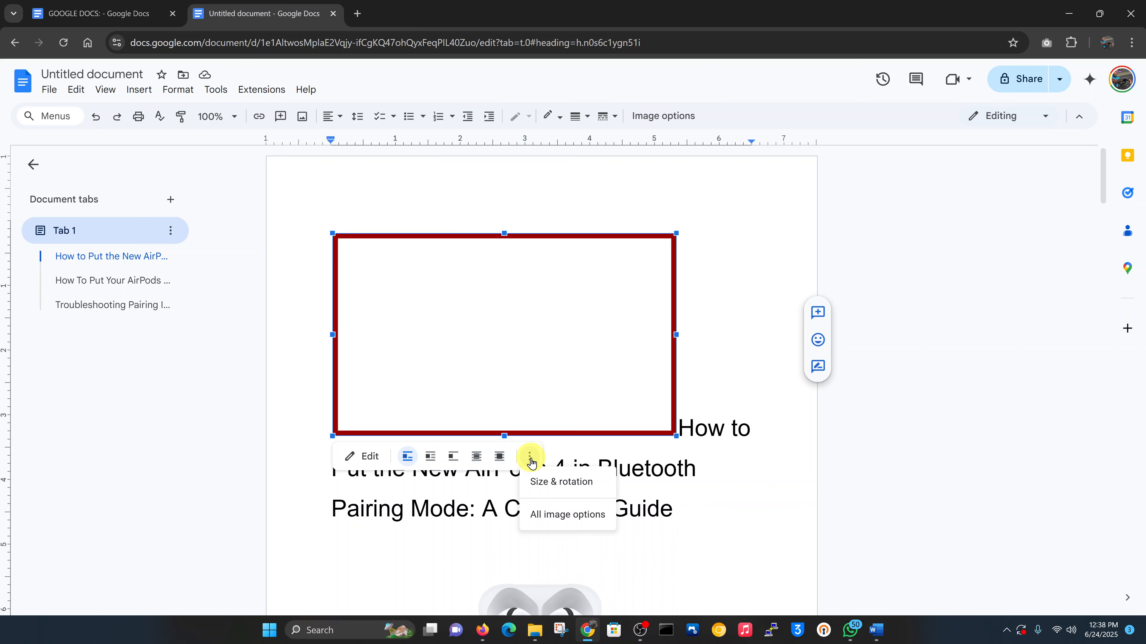
pyautogui.click(580, 520)
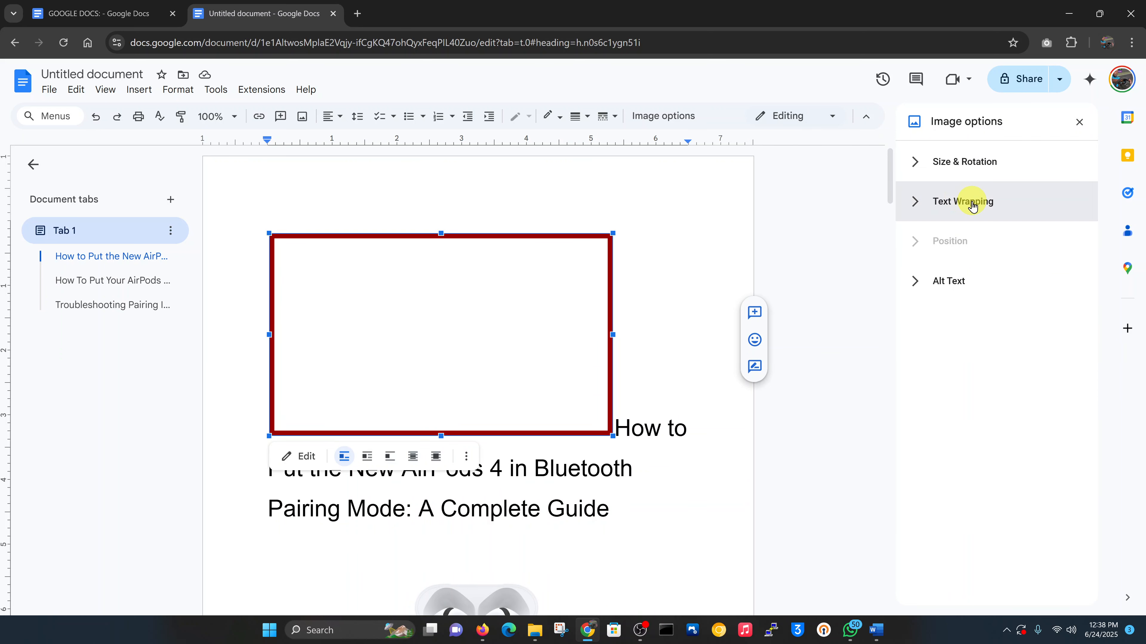
pyautogui.click(1013, 205)
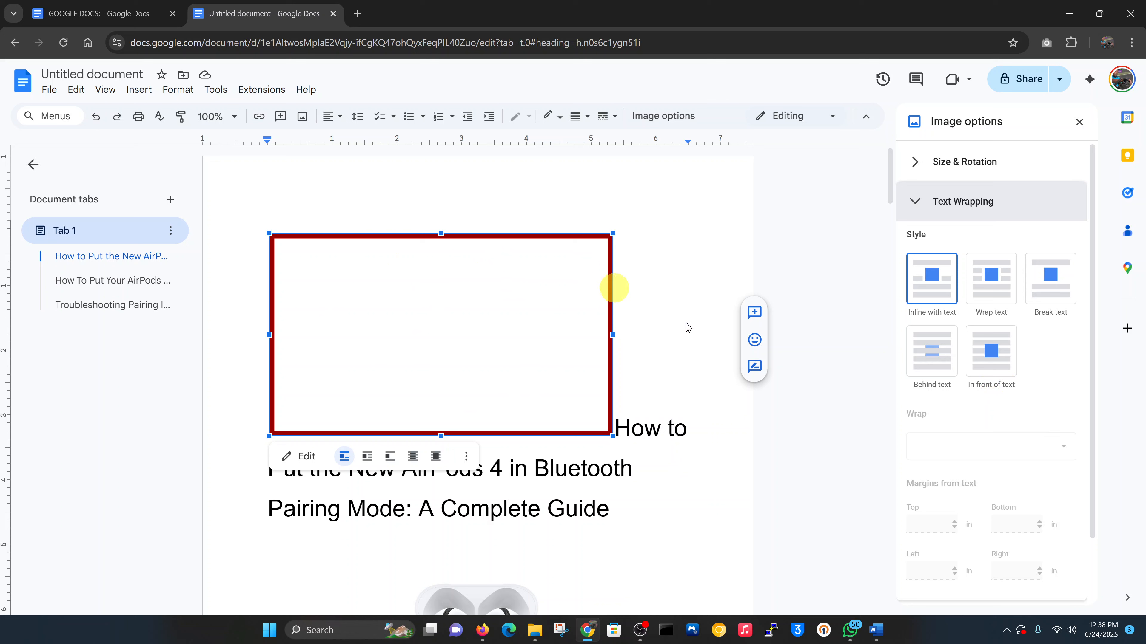
pyautogui.click(990, 351)
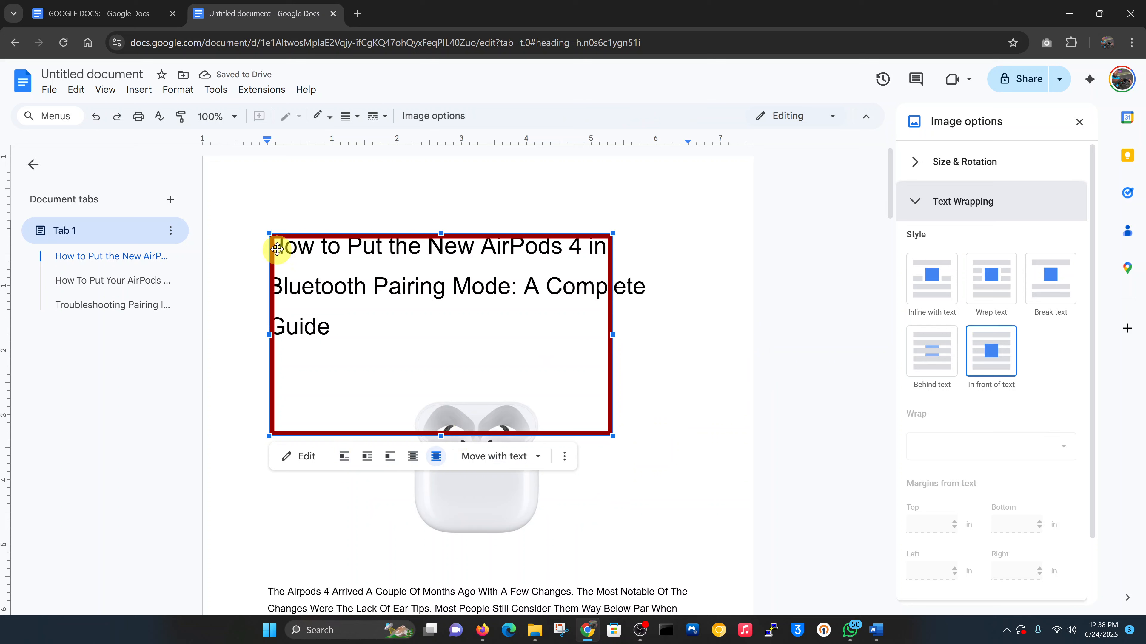
# Step: Resize the rectangle to span beyond both text margins and extend down past the heading "How To Put Your AirPods 4 in Pairing Mode?"
pyautogui.moveTo(264, 228); pyautogui.dragTo(238, 213)
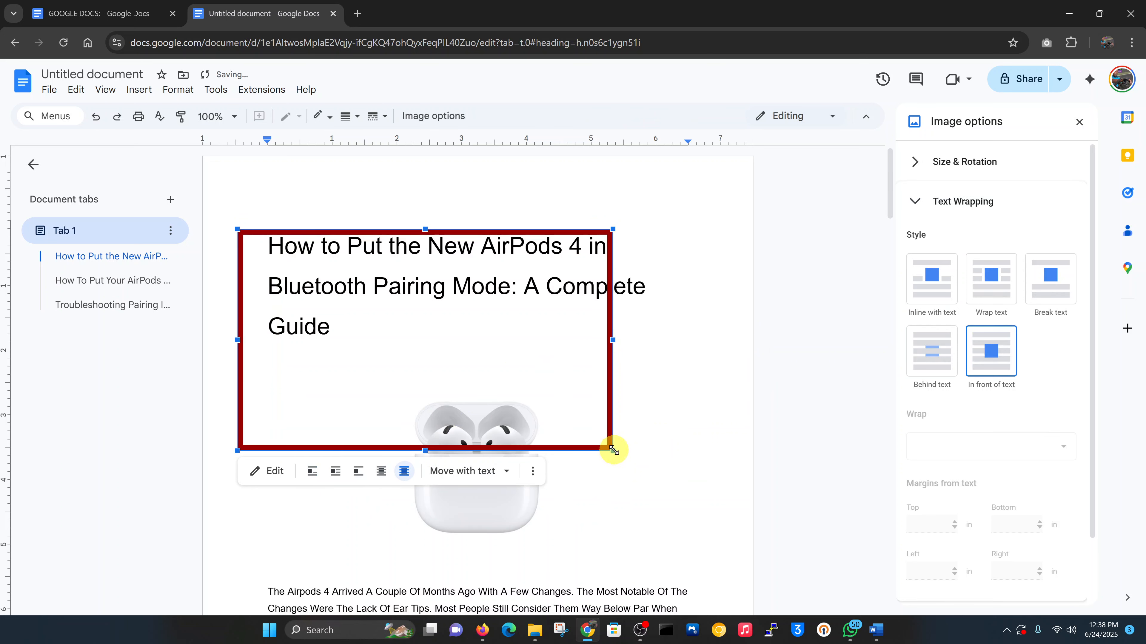
pyautogui.moveTo(613, 451); pyautogui.dragTo(677, 515)
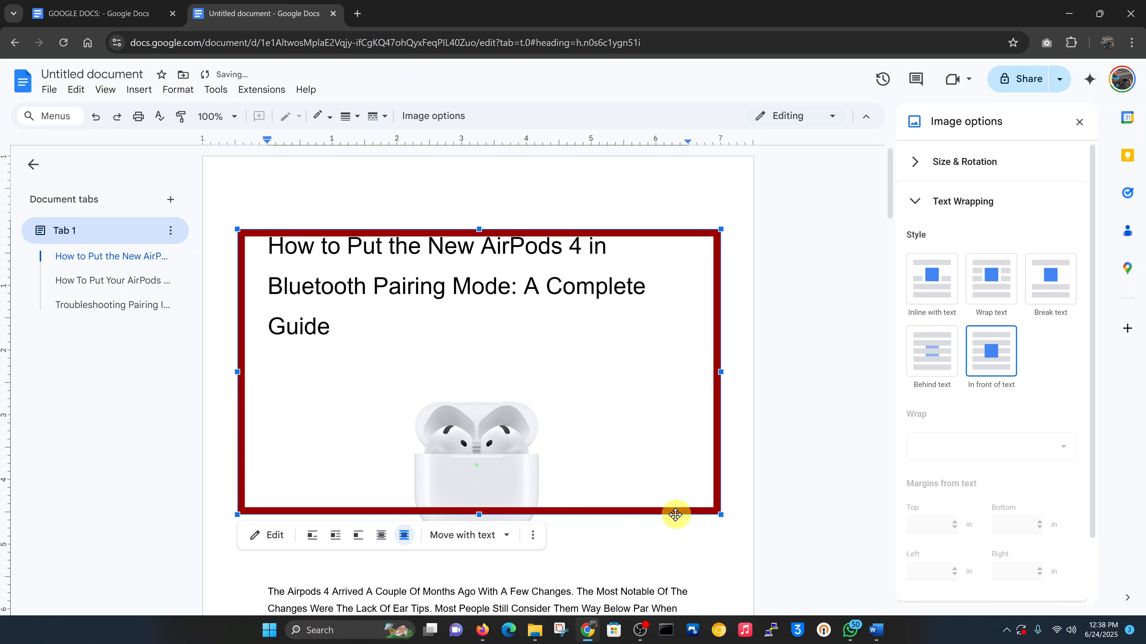
pyautogui.scroll(-3, 776, 400)
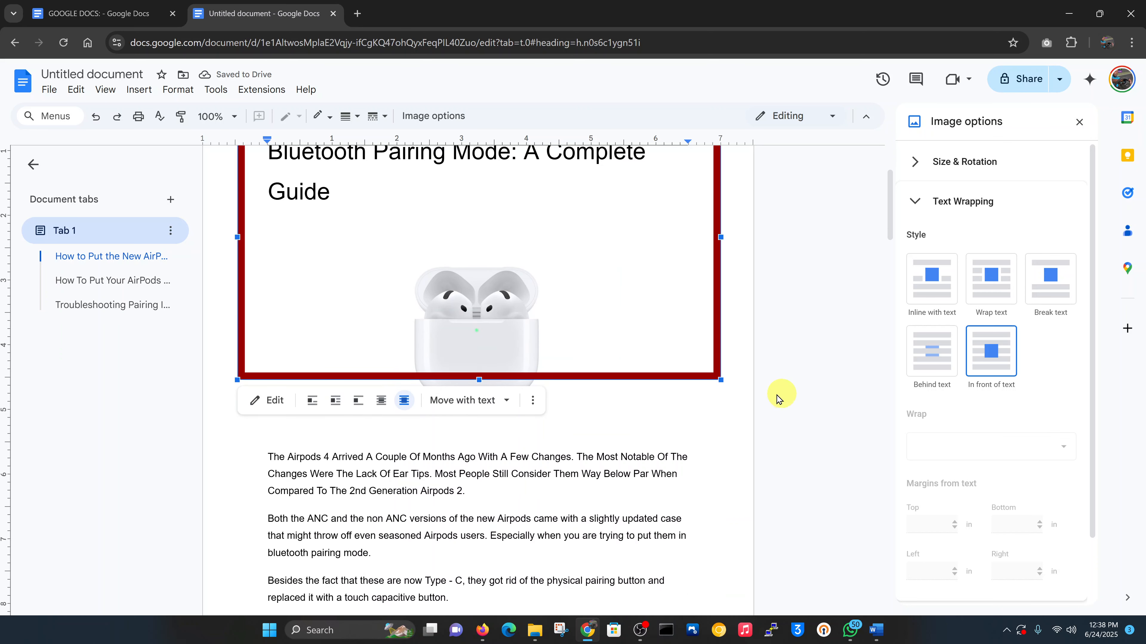
pyautogui.moveTo(477, 377); pyautogui.dragTo(455, 600)
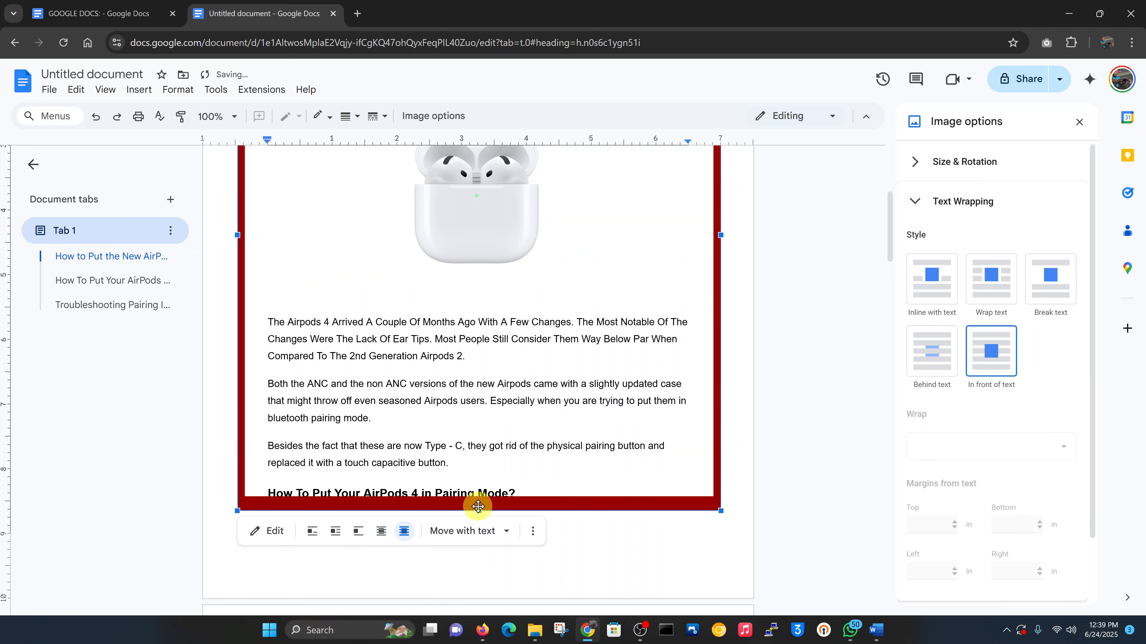
pyautogui.moveTo(478, 510); pyautogui.dragTo(476, 530)
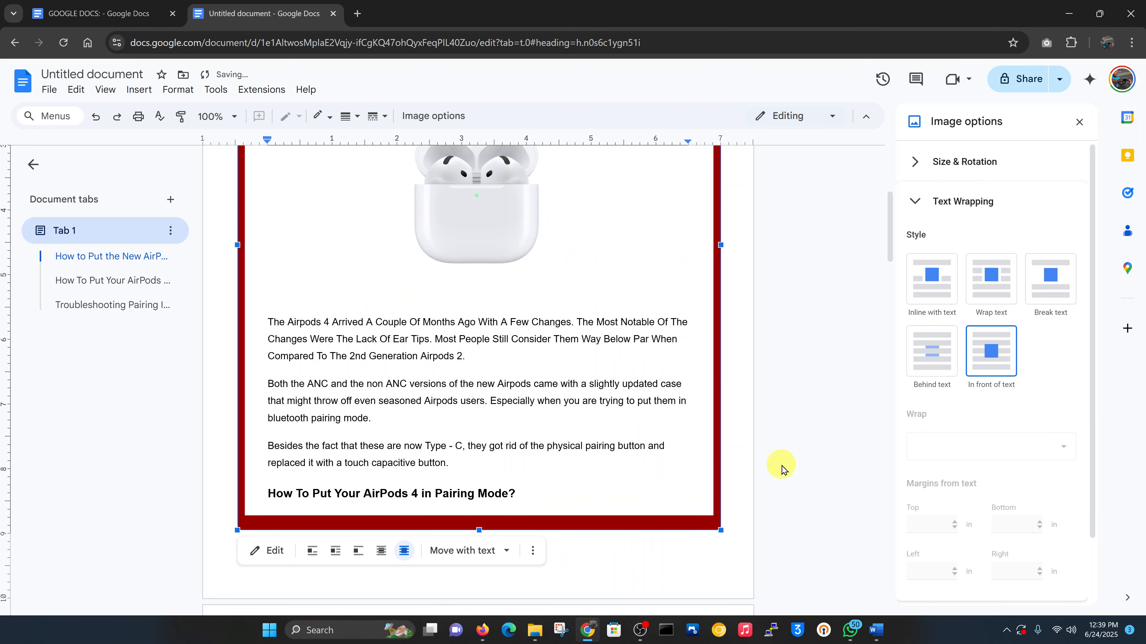
# Step: Try to extend the rectangle's upper edge above the document title
pyautogui.scroll(6, 683, 481)
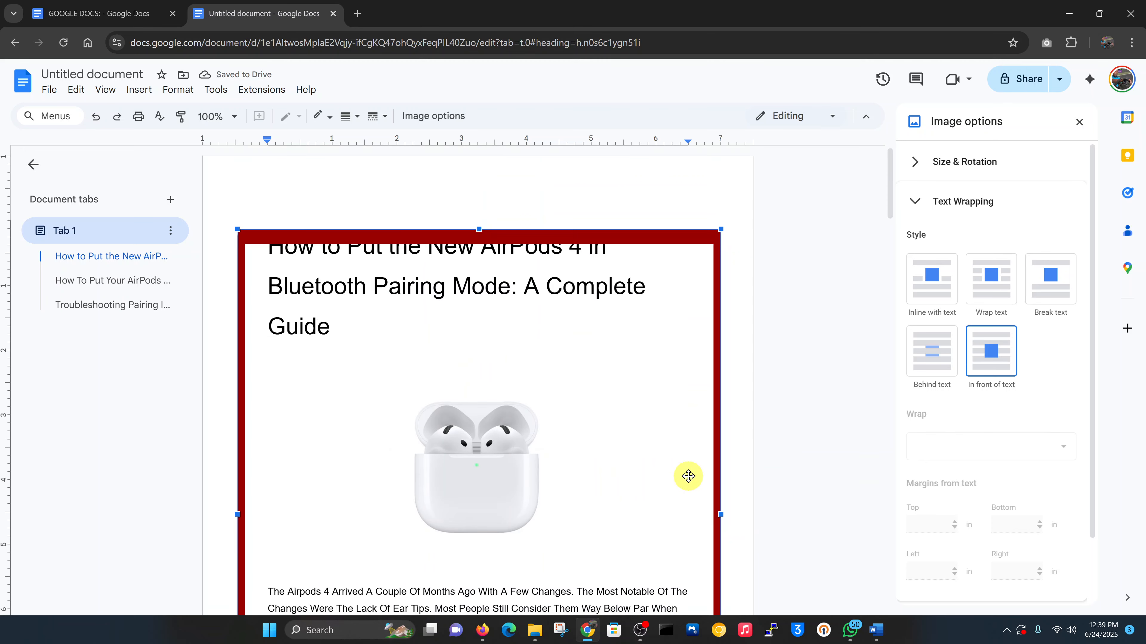
pyautogui.moveTo(479, 229); pyautogui.dragTo(479, 211)
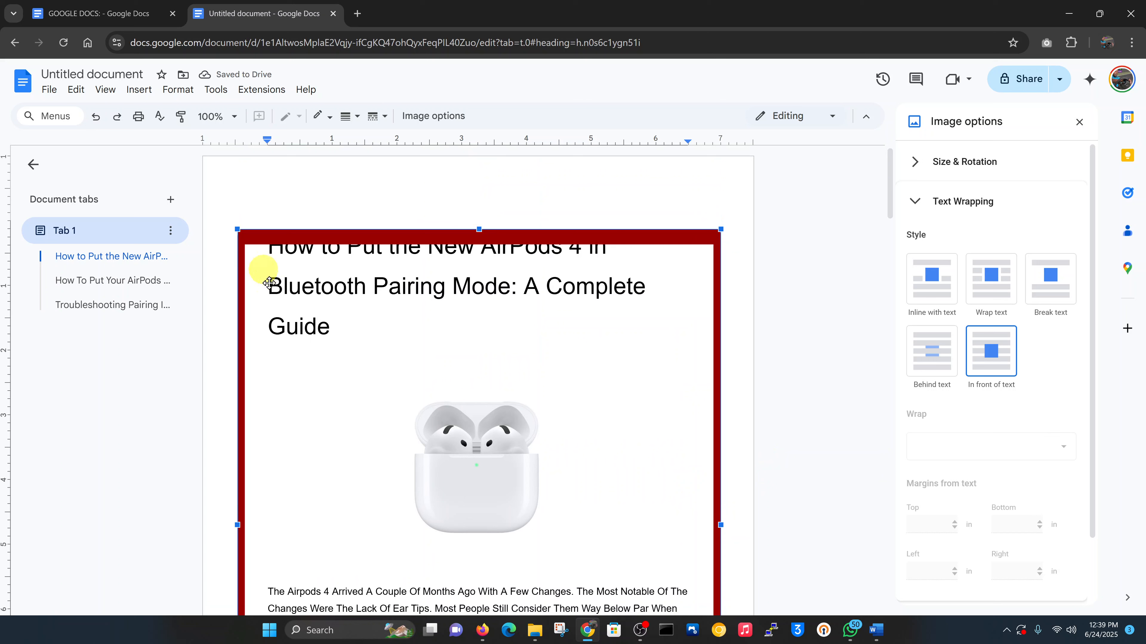
pyautogui.click(435, 197)
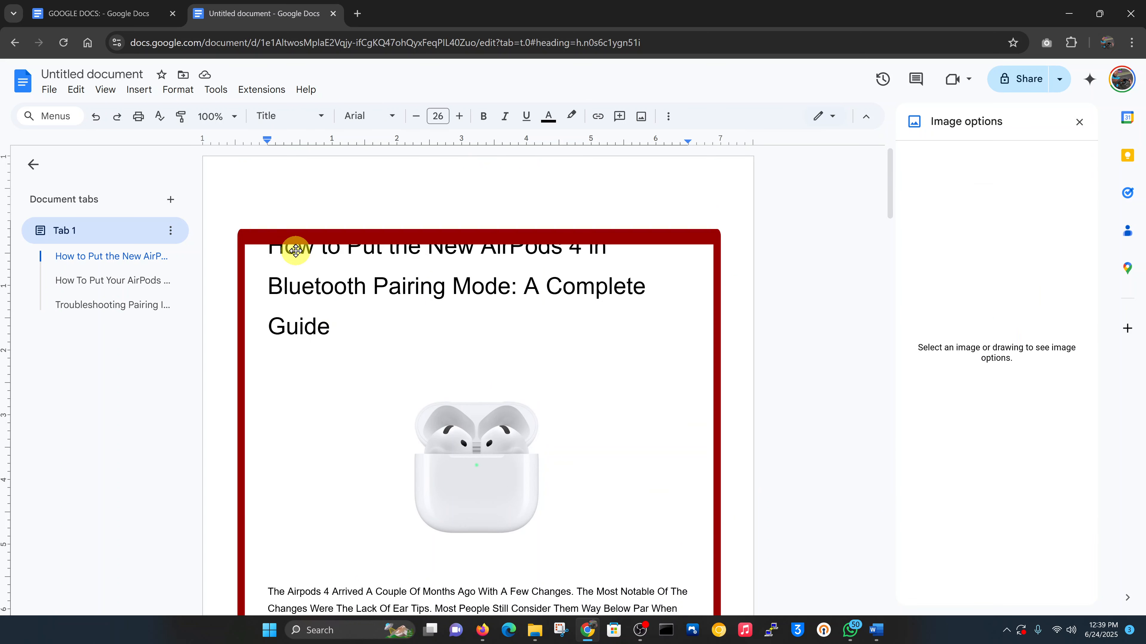
pyautogui.click(266, 321)
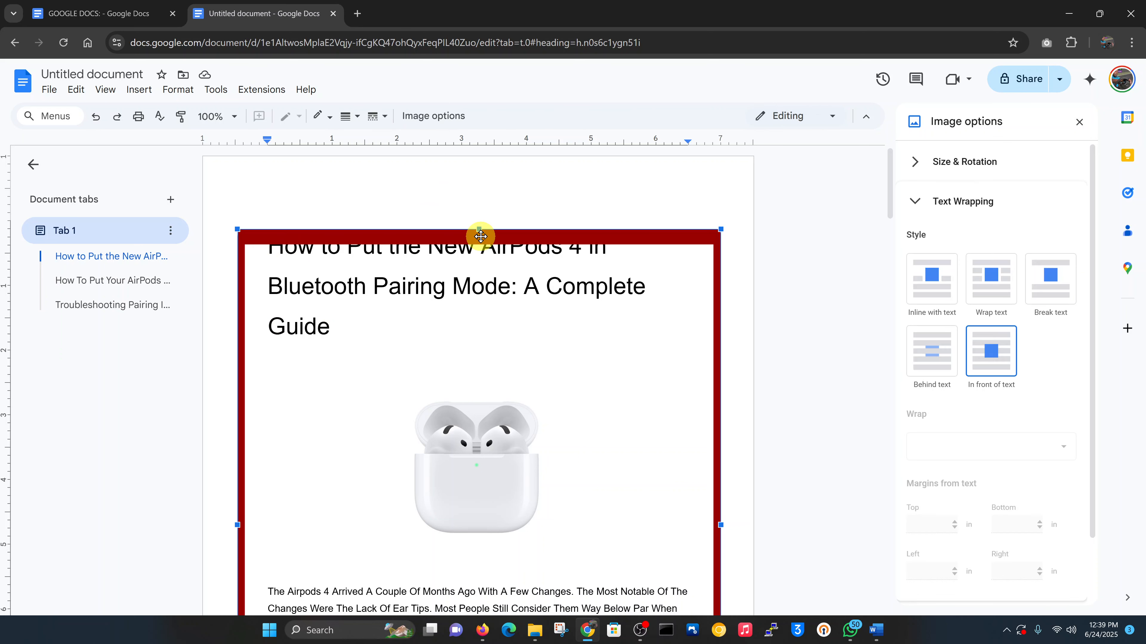
pyautogui.moveTo(481, 233); pyautogui.dragTo(483, 222)
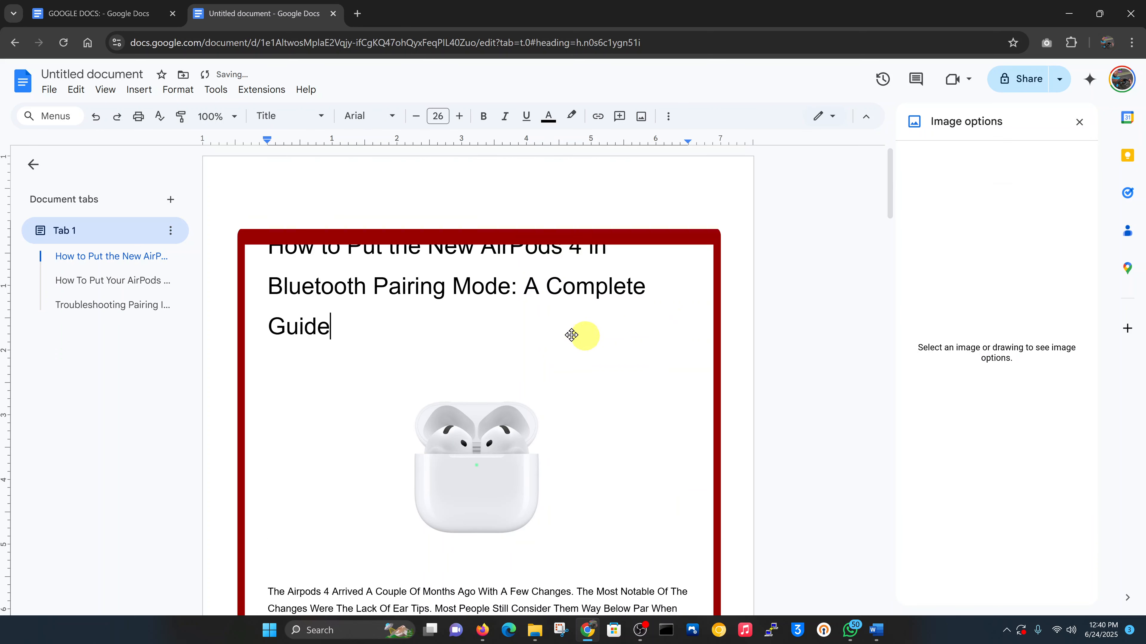
# Step: Set the rectangle drawing's position option to Fix position on page
pyautogui.scroll(-15, 566, 332)
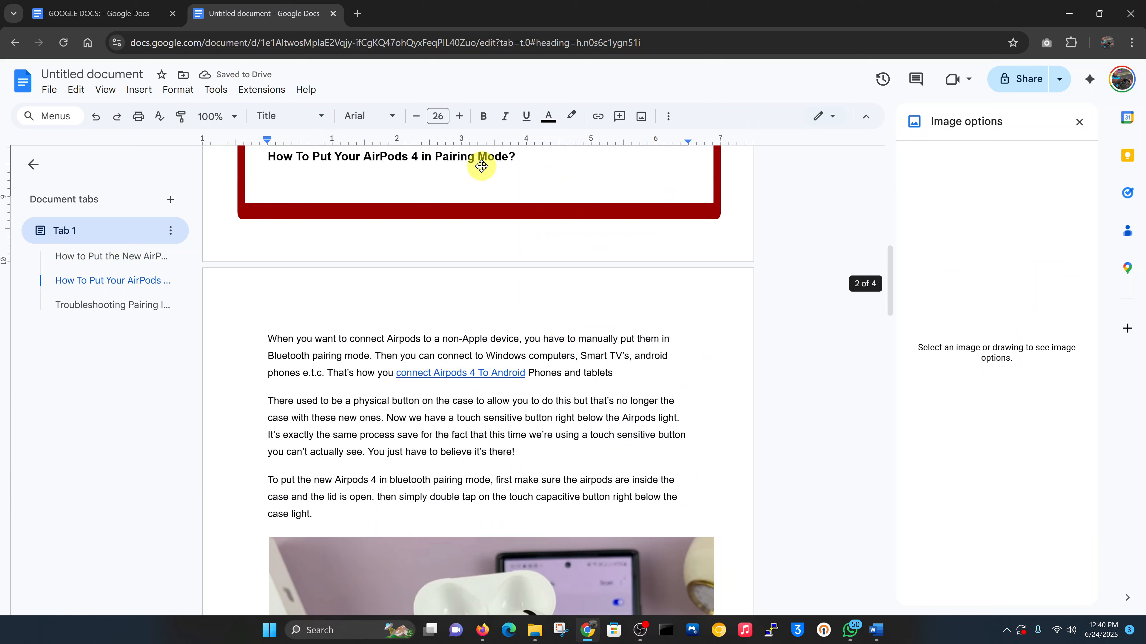
pyautogui.click(481, 180)
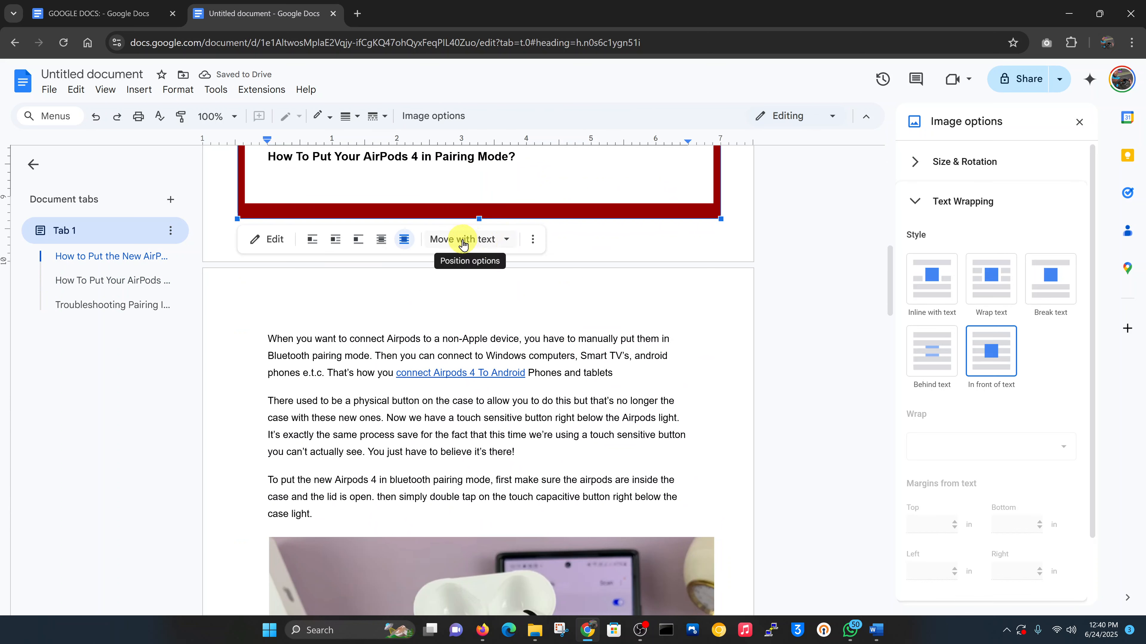
pyautogui.click(507, 244)
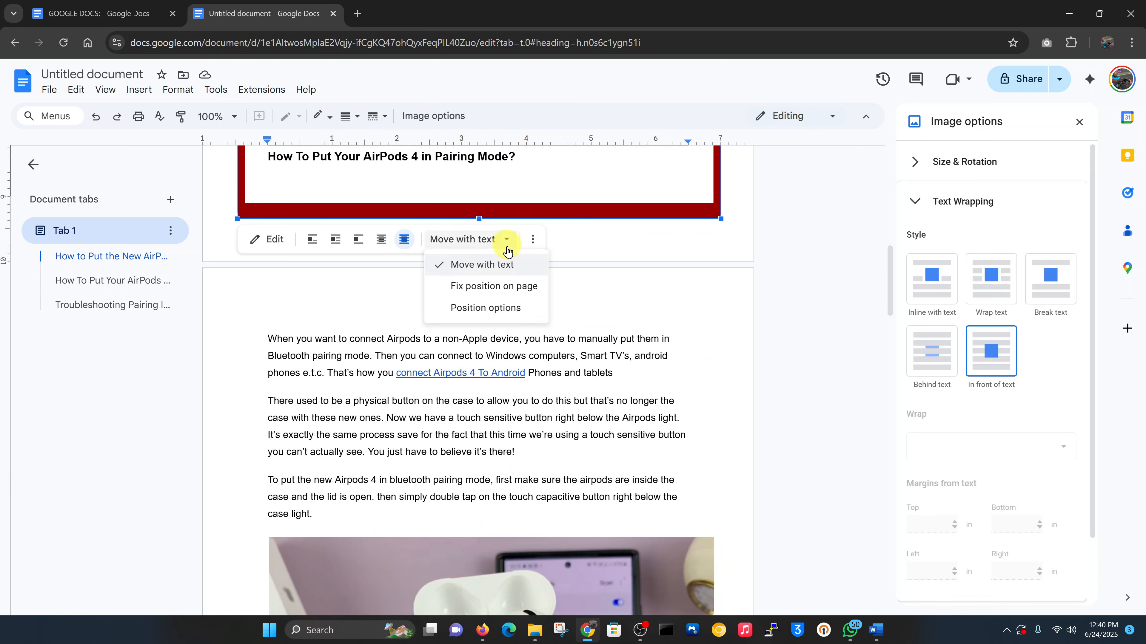
pyautogui.click(504, 290)
# Step: Stretch the rectangle's upper edge into the page's top margin so it clears the document title
pyautogui.scroll(12, 567, 301)
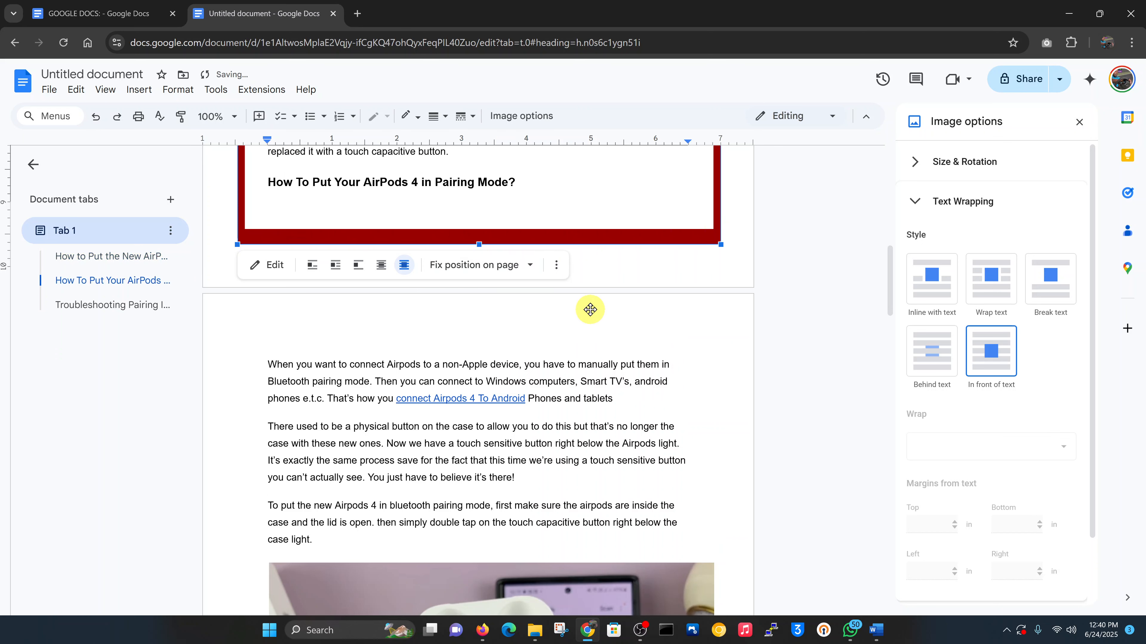
pyautogui.scroll(2, 582, 302)
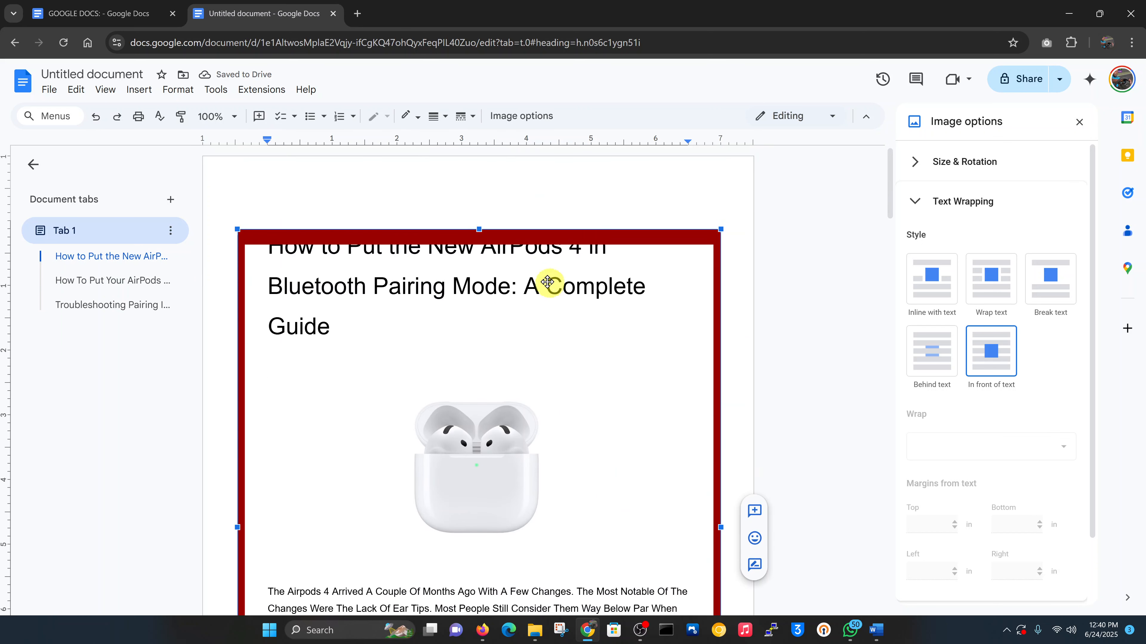
pyautogui.moveTo(478, 227)
pyautogui.mouseDown()
pyautogui.moveTo(478, 247)
pyautogui.moveTo(477, 210)
pyautogui.mouseUp()
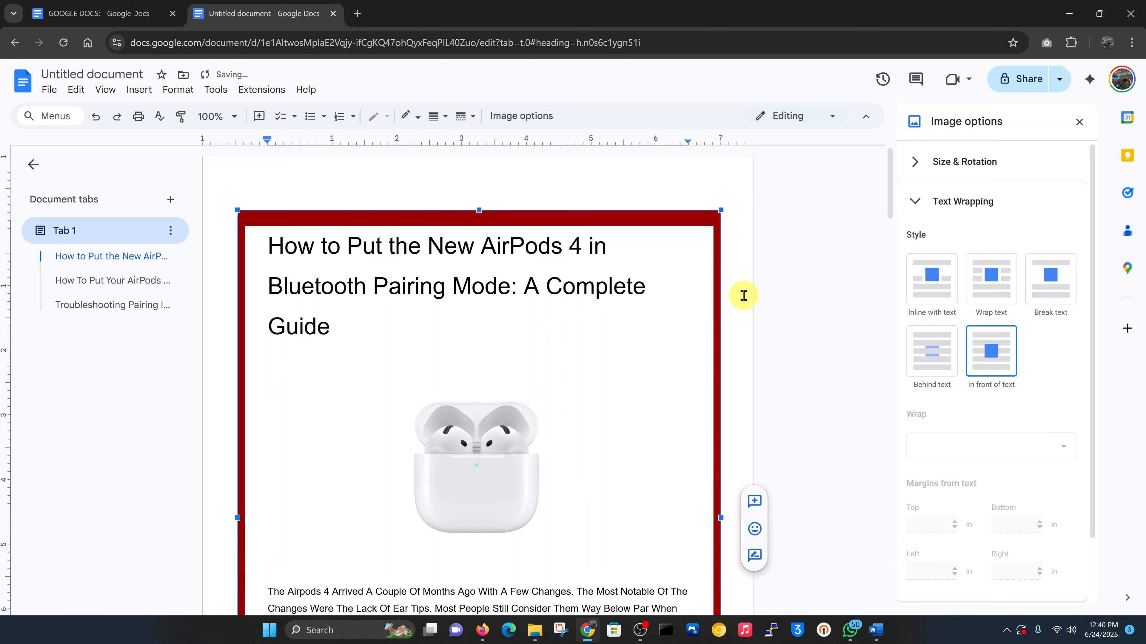
# Step: Deselect the rectangle and review how the border frames the first page's content from top to bottom
pyautogui.scroll(-5, 804, 273)
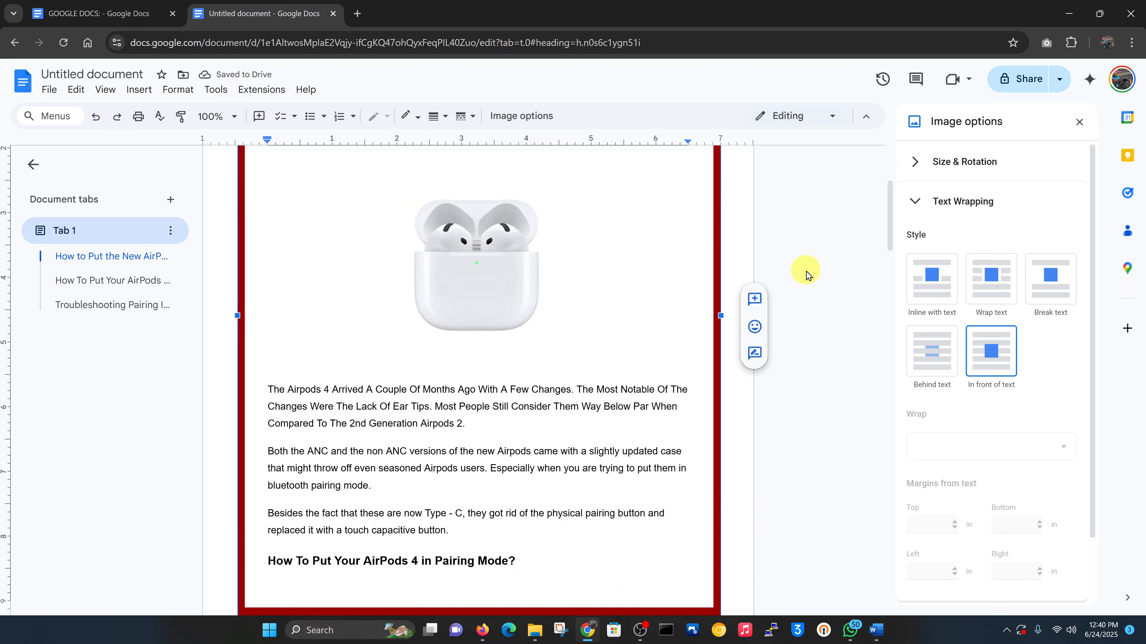
pyautogui.scroll(-2, 806, 274)
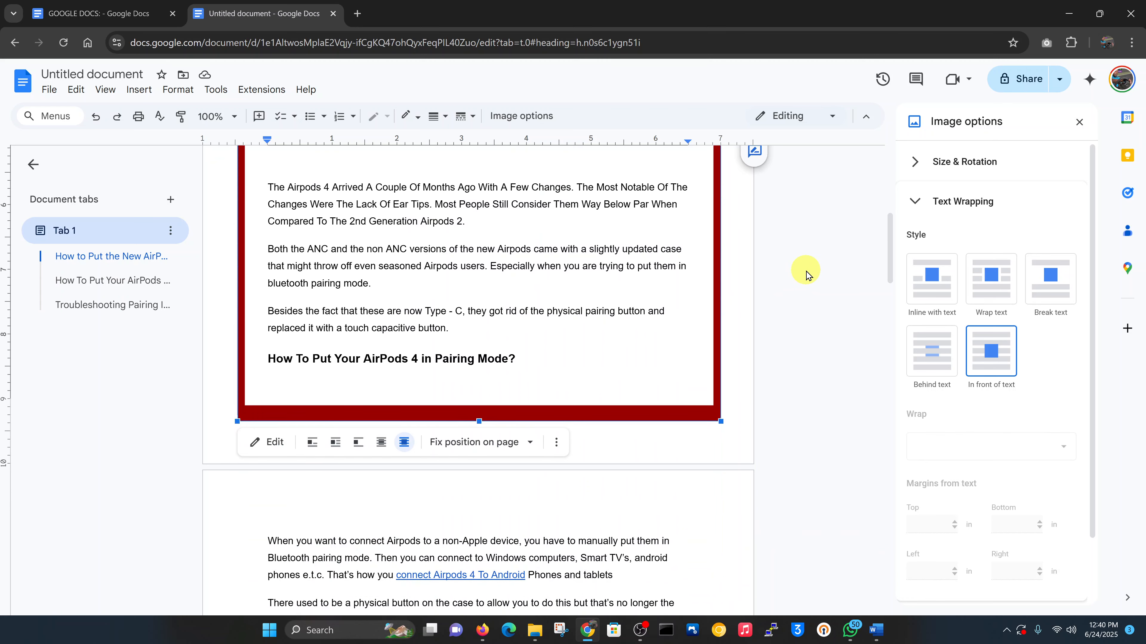
pyautogui.scroll(7, 807, 274)
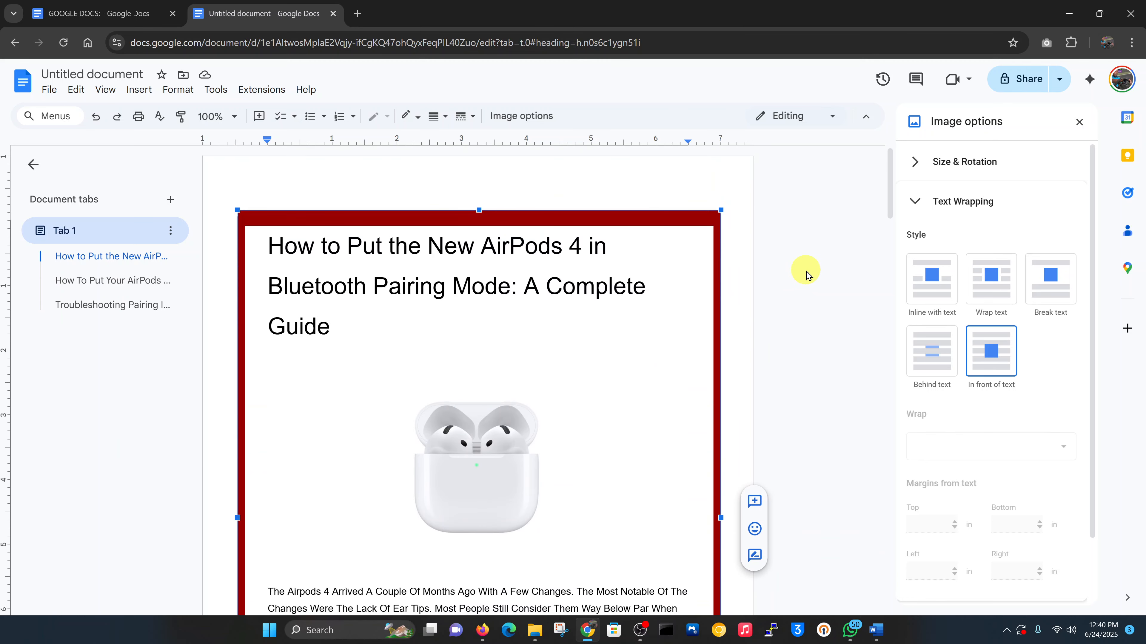
pyautogui.click(806, 273)
pyautogui.click(789, 324)
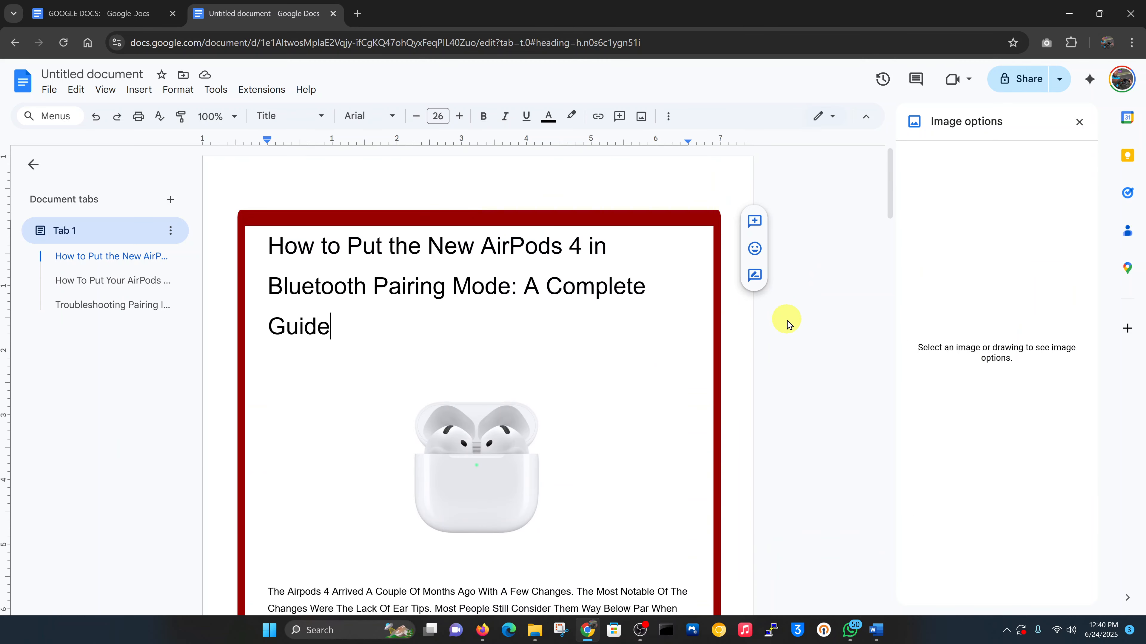
pyautogui.scroll(-3, 800, 324)
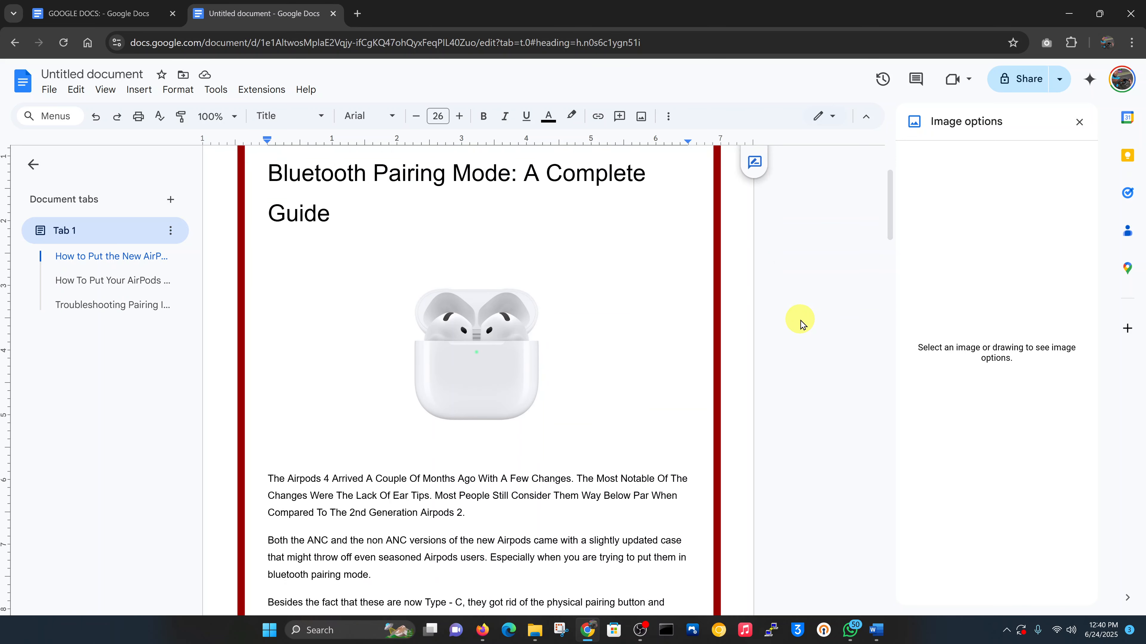
pyautogui.scroll(3, 801, 324)
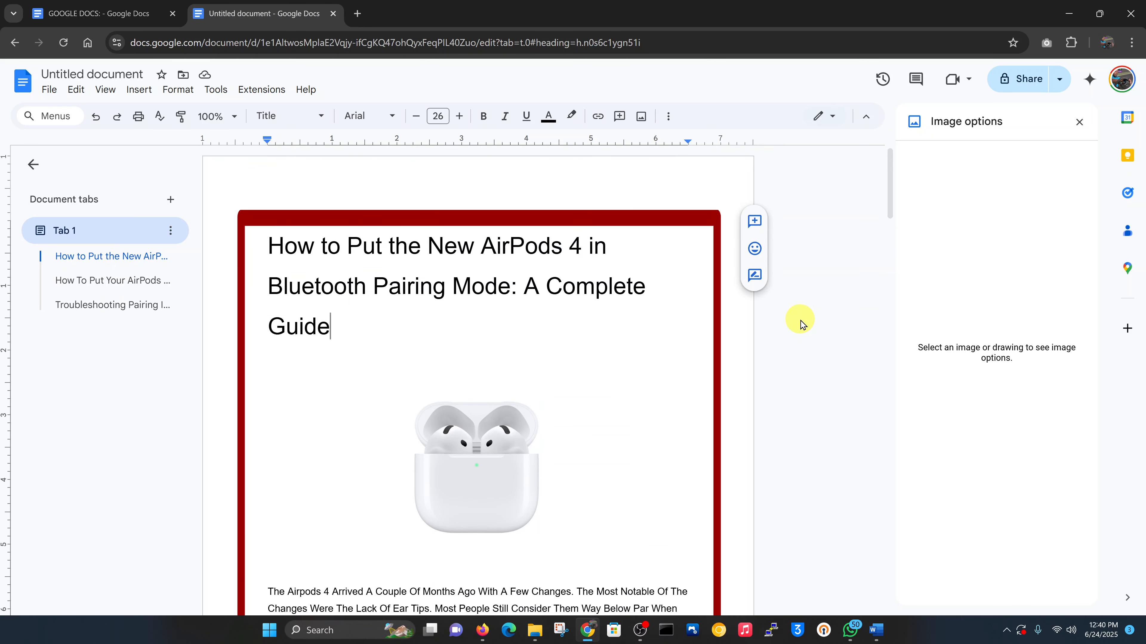